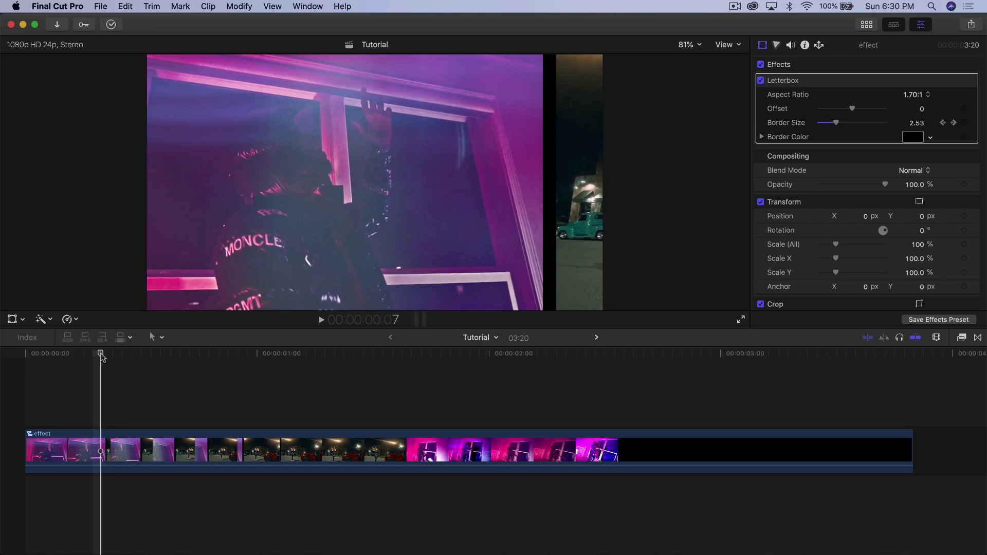
Step: Preview the finished effect and play back the two source clips in the Tutorial timeline
mouse_move(101, 356)
mouse_down()
mouse_move(52, 356)
mouse_move(102, 356)
mouse_up()
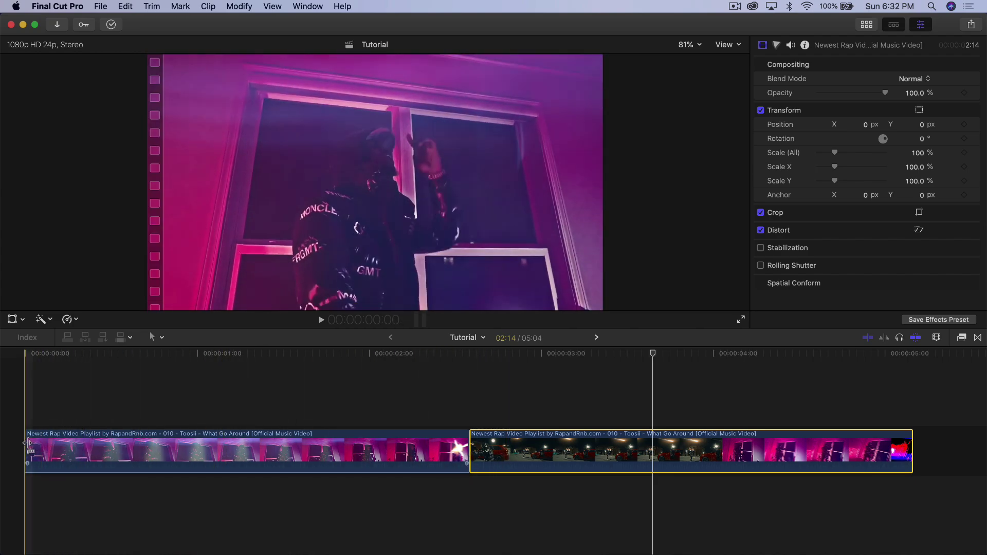
key(space)
key(space)
key(space)
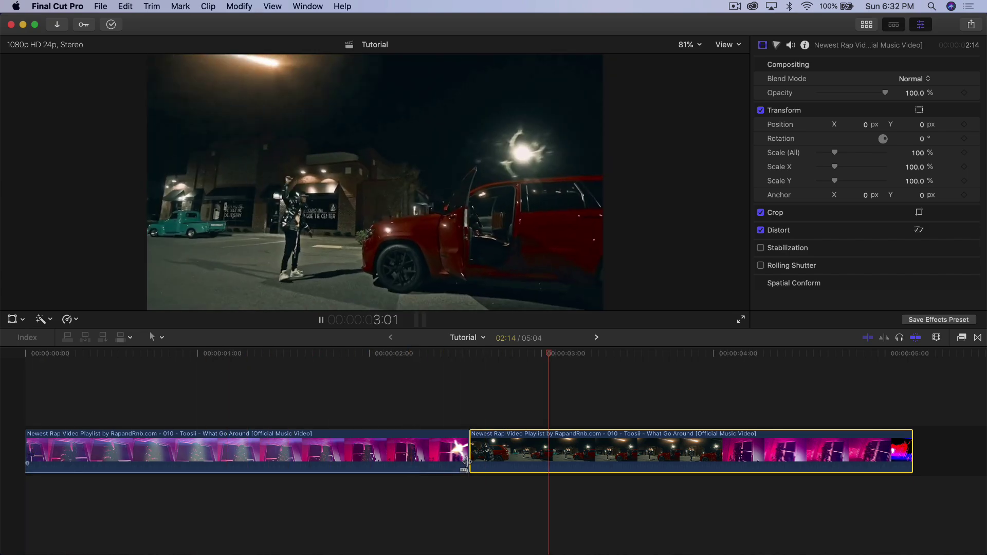
key(space)
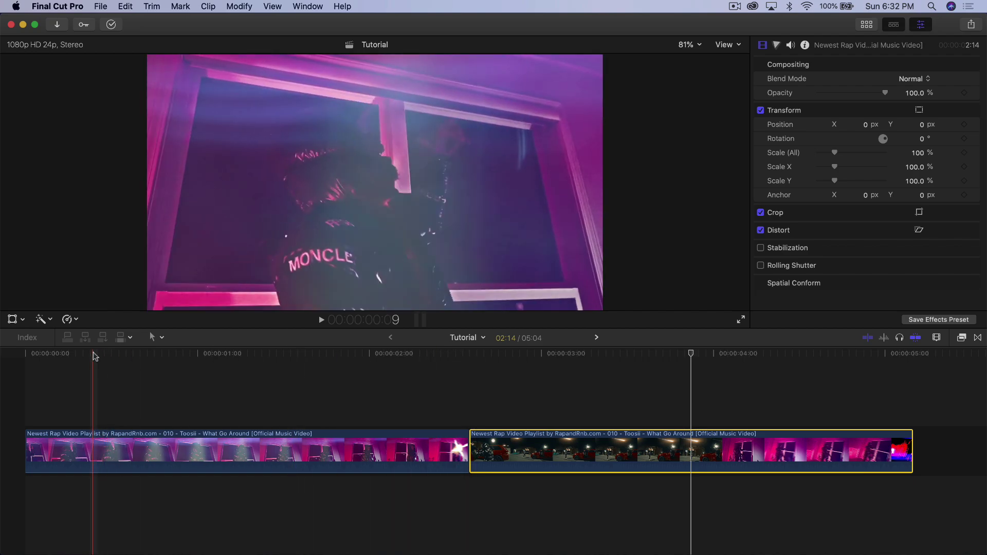
Step: Stack the second clip above the first at the start of the timeline and disable the upper clip
click(297, 447)
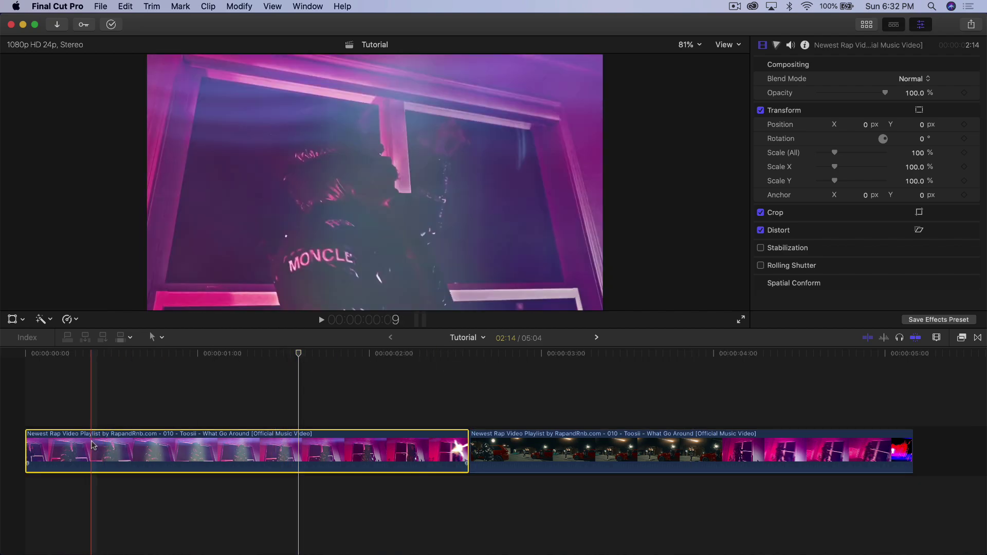
click(83, 356)
click(80, 354)
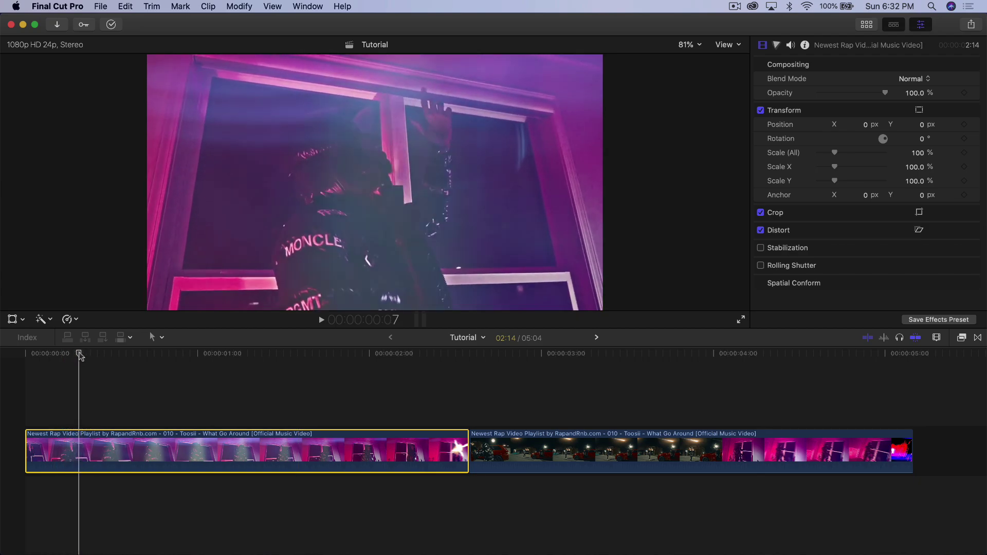
drag(517, 439, 35, 399)
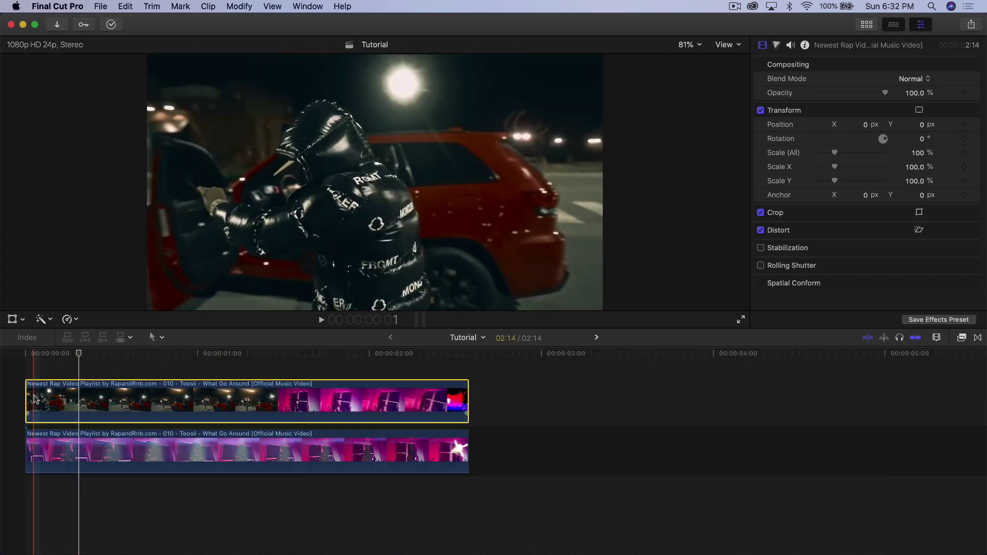
key(v)
key(v)
key(v)
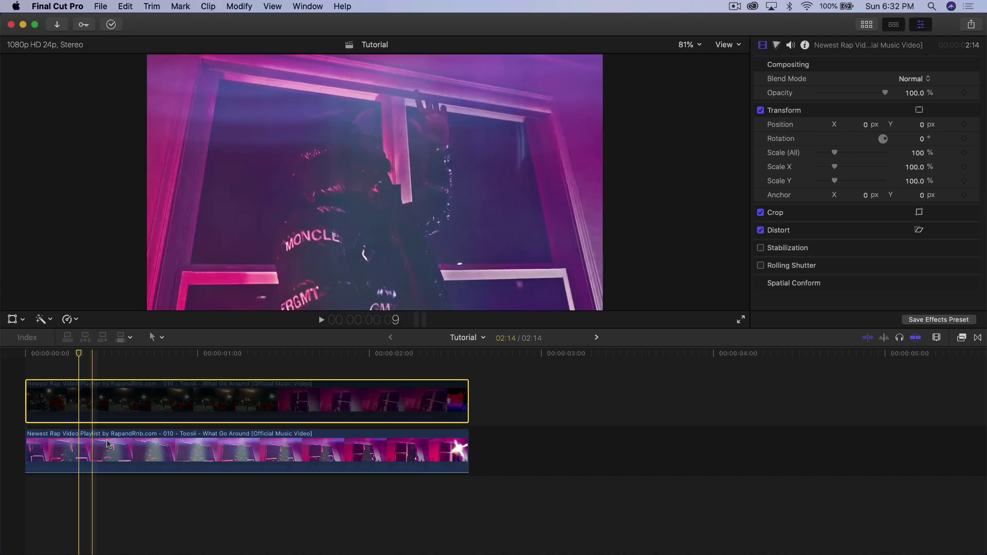
Step: Add a Position keyframe to the lower clip at its first frame
key(super+equal)
scroll(124, 442, left, 1)
click(101, 443)
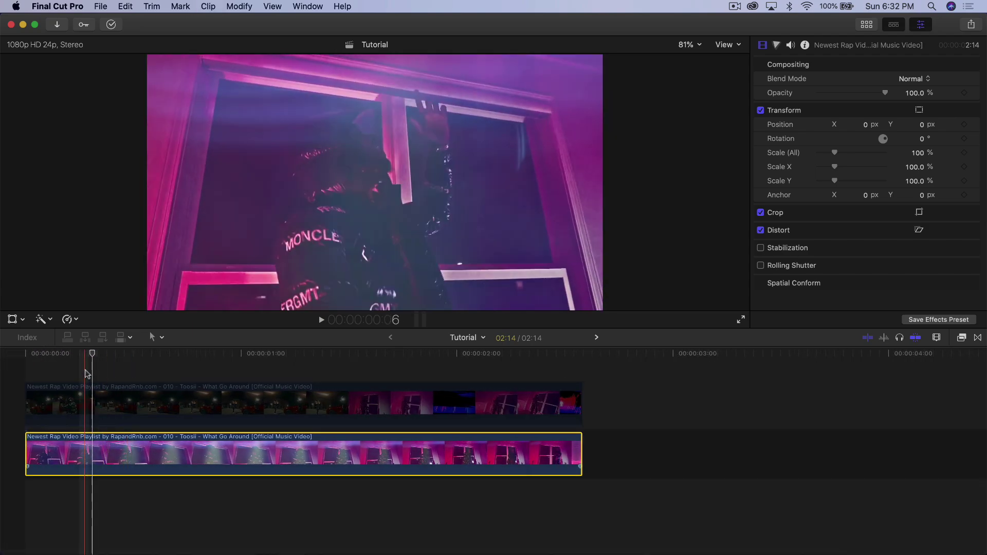
drag(92, 353, 26, 355)
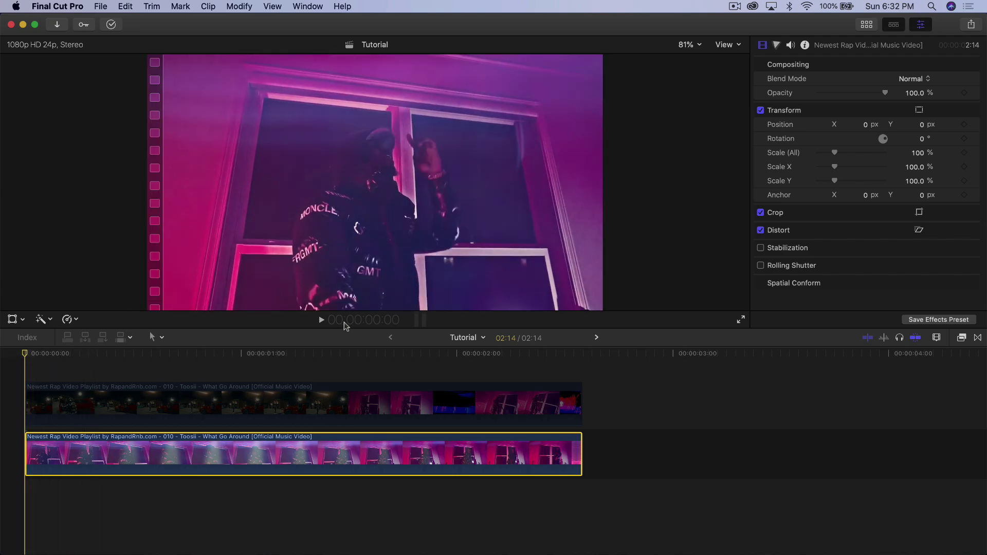
click(727, 45)
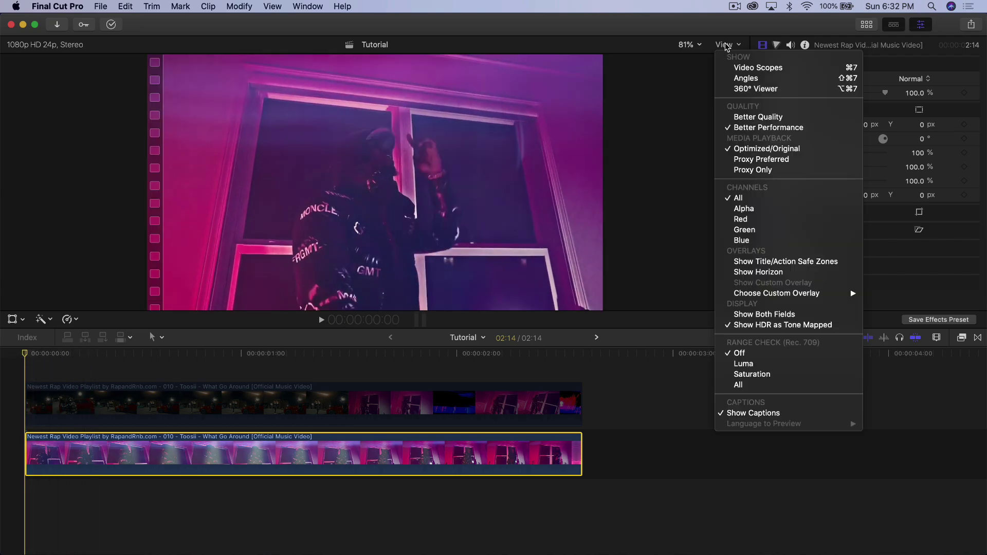
click(745, 170)
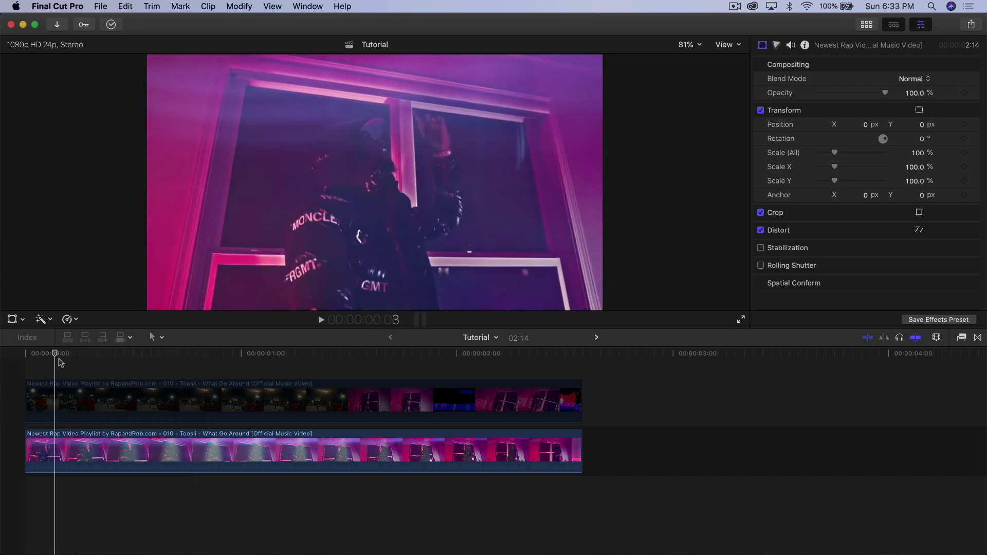
click(106, 443)
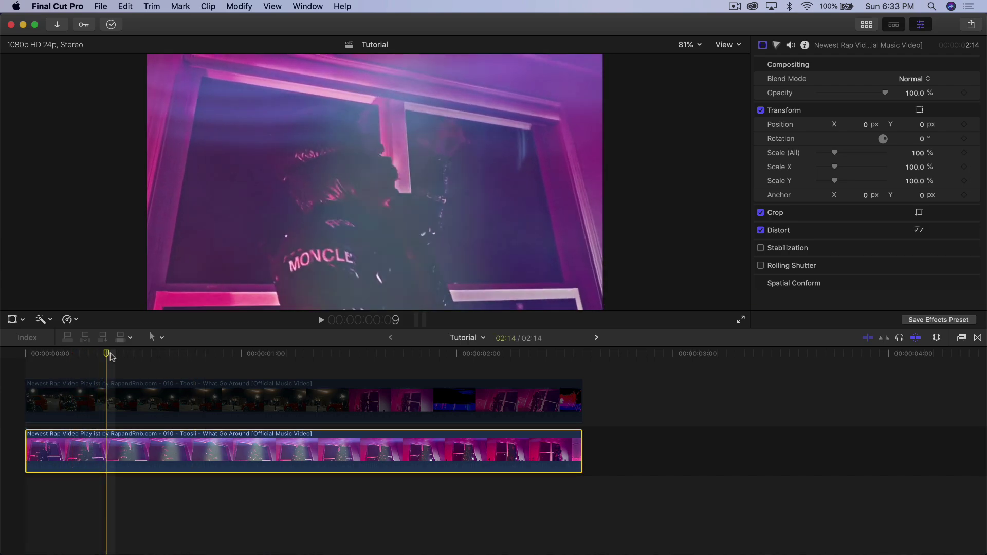
drag(107, 355, 16, 357)
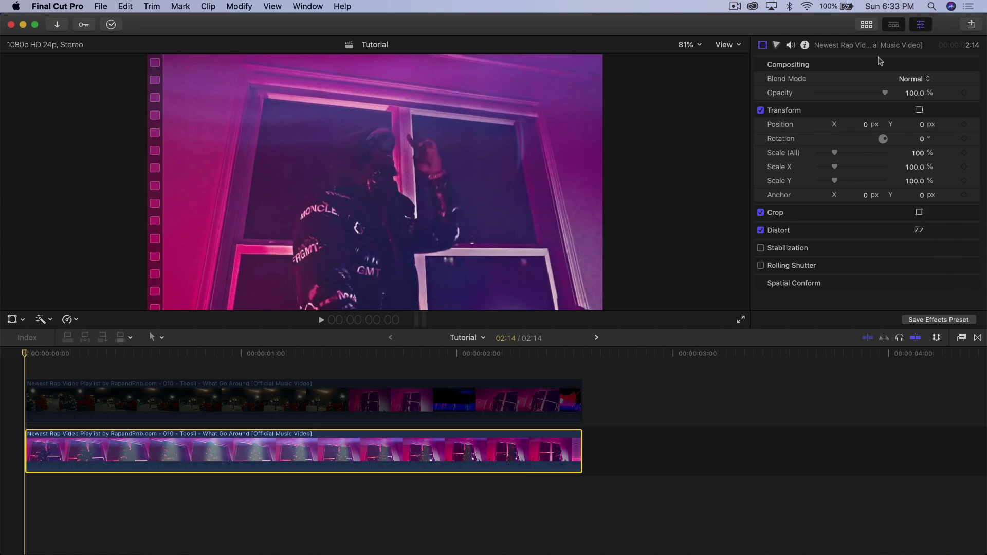
click(921, 25)
click(921, 24)
click(965, 125)
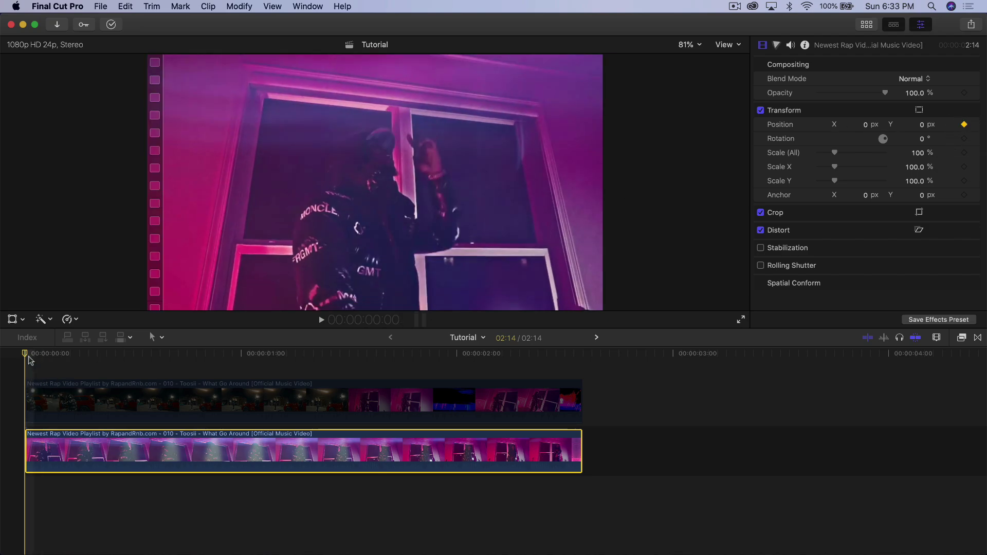
Step: At 00:00:01:02, set the lower clip's Position X to about -1923 px and play back the slide out of frame
drag(31, 356, 271, 362)
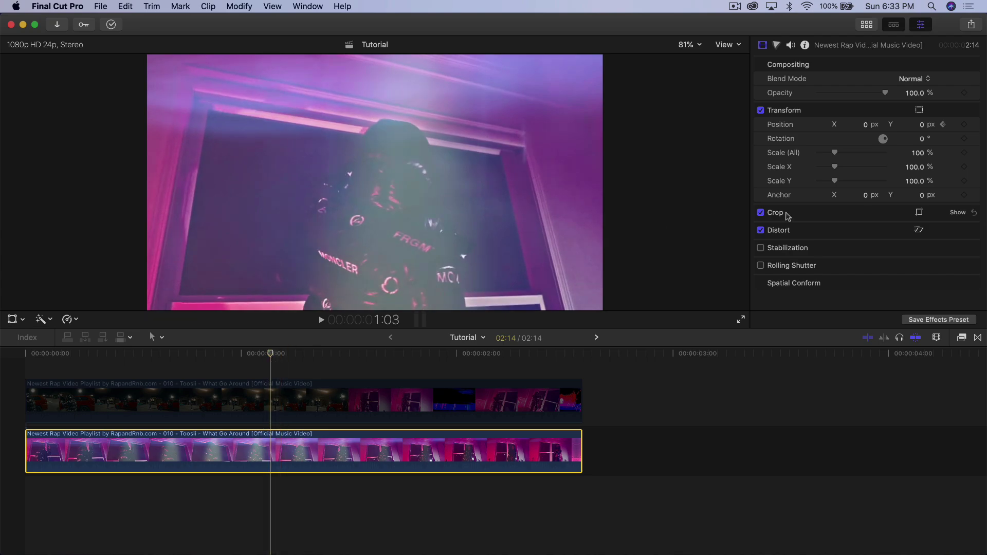
click(265, 356)
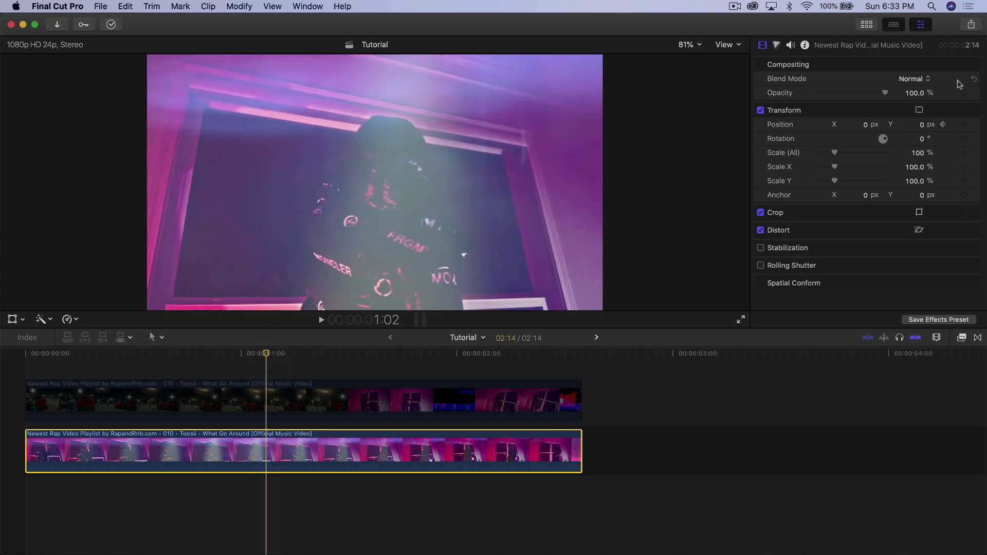
drag(867, 129, 473, 125)
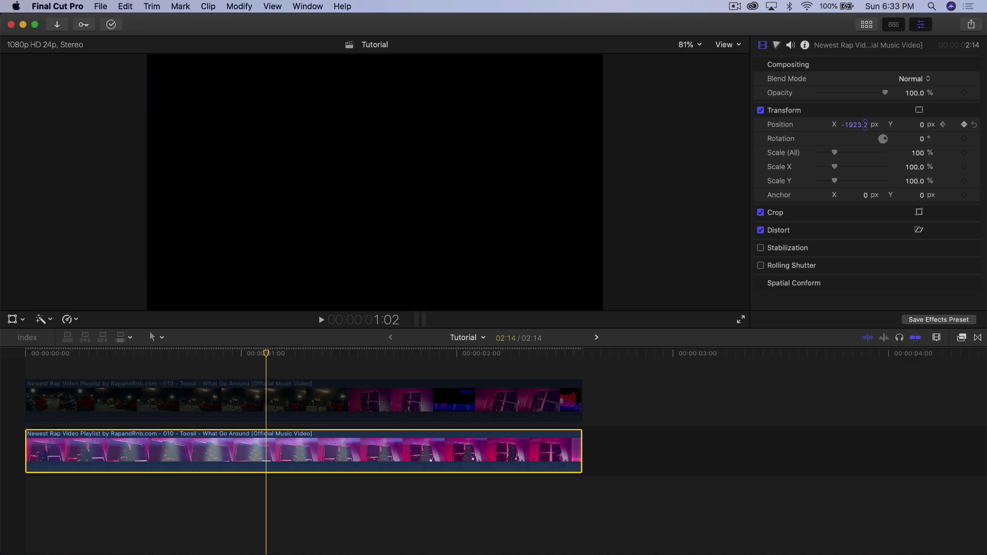
key(space)
key(space)
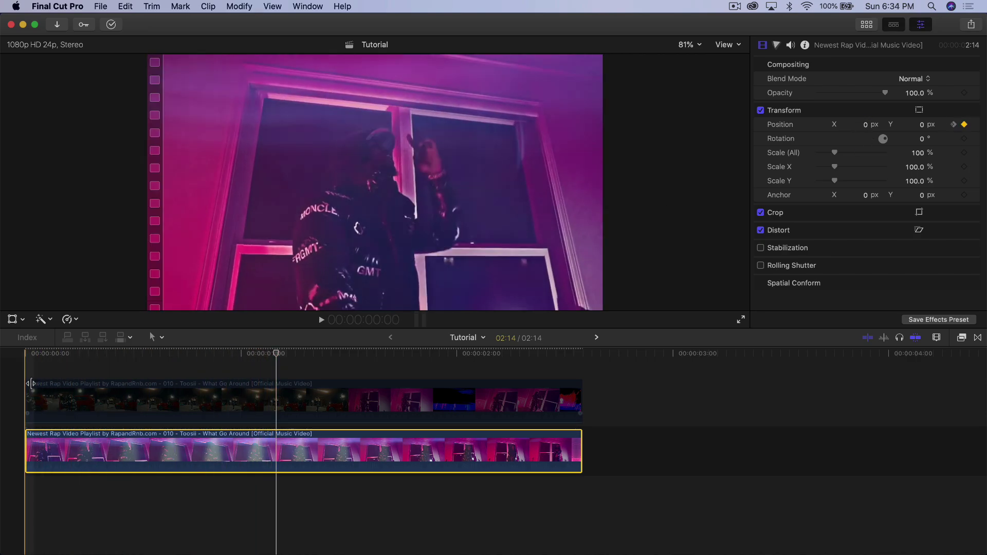
click(151, 360)
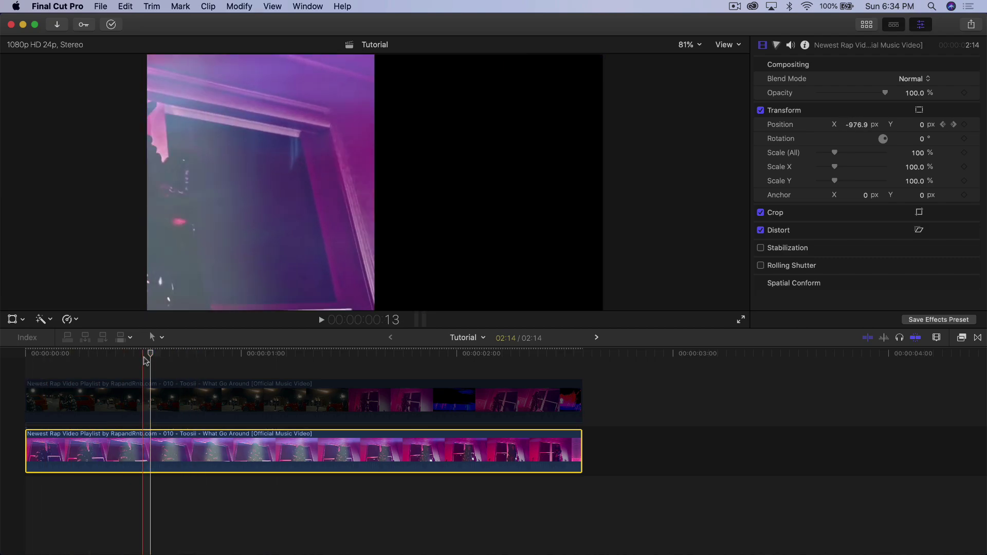
Step: Enable the upper clip and set its Position X to 1824 px with the playhead at the timeline start
click(85, 409)
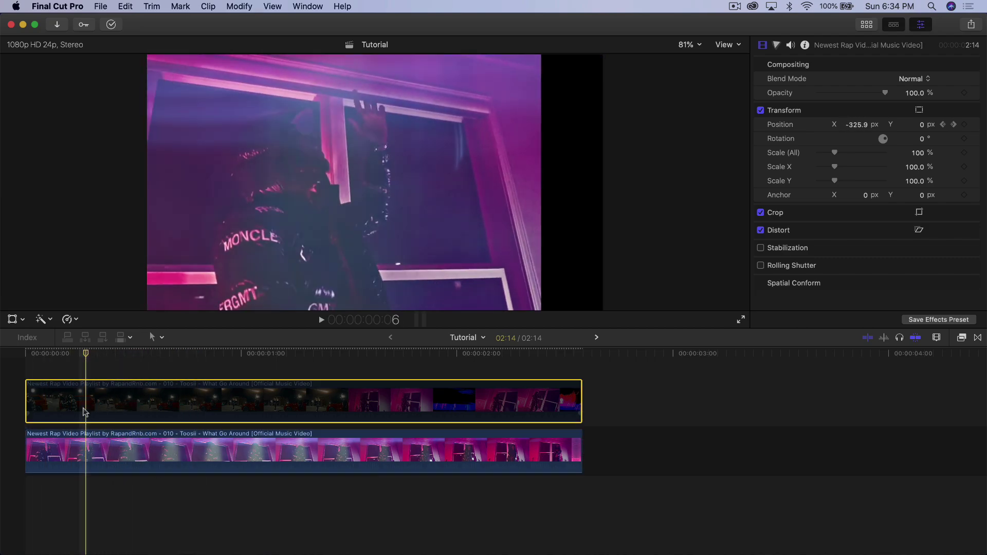
drag(75, 354, 29, 354)
key(v)
key(v)
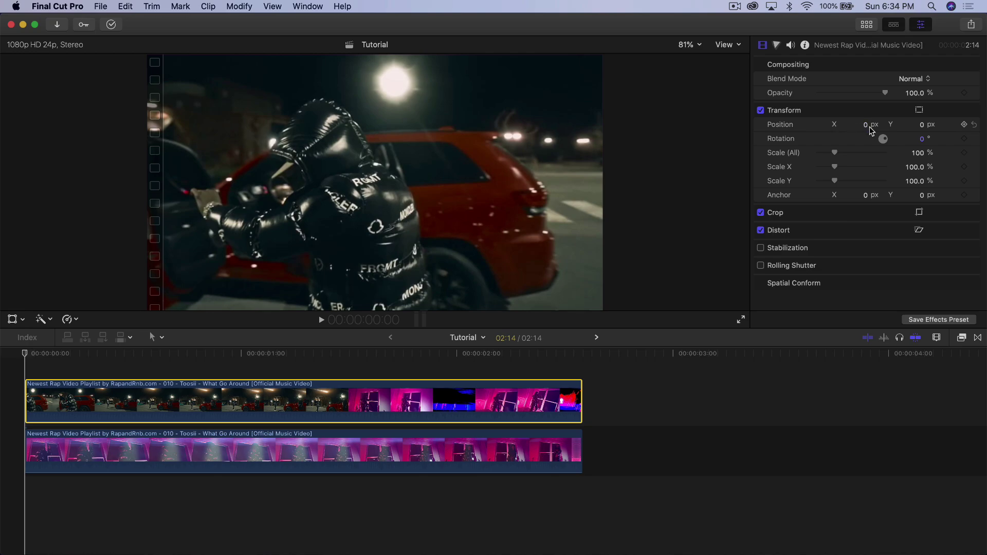
drag(868, 129, 670, 135)
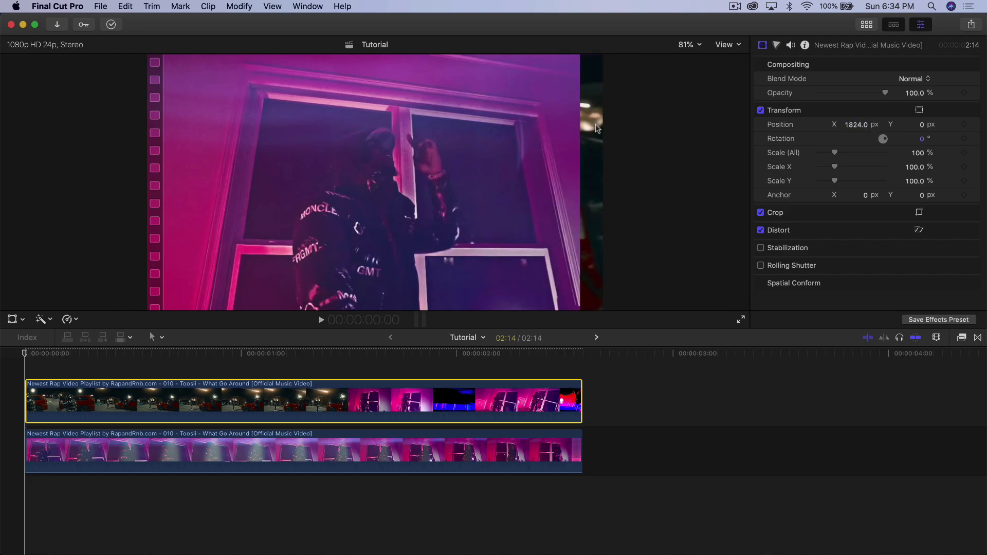
Step: Show the upper clip's Transform controls with its off-screen image area, and set the viewer zoom to 50%
click(722, 45)
click(678, 88)
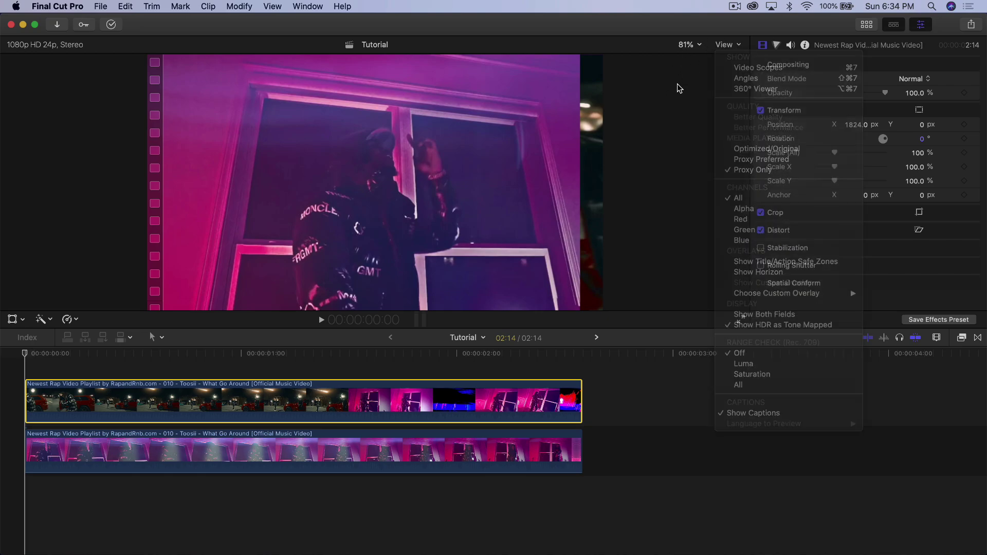
click(14, 319)
click(22, 319)
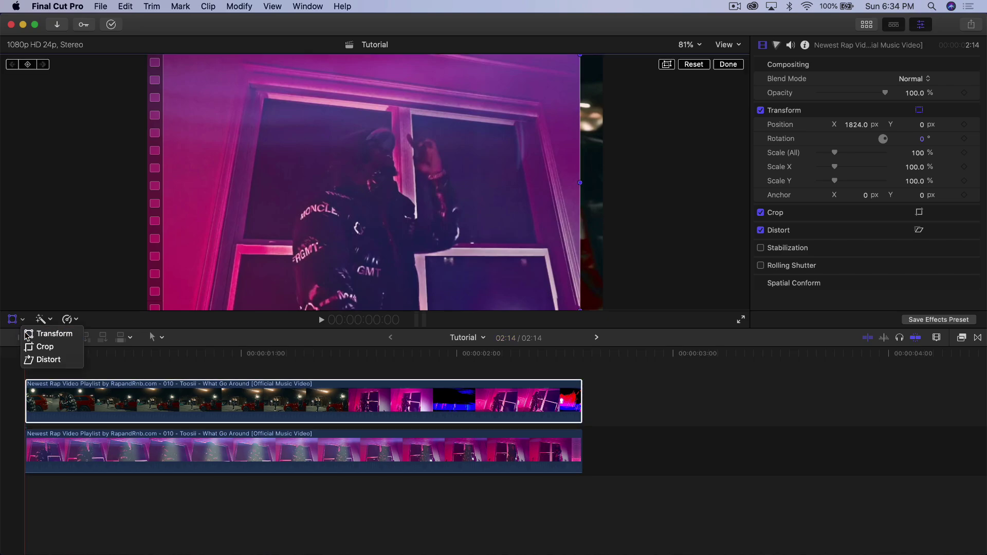
click(29, 334)
click(667, 64)
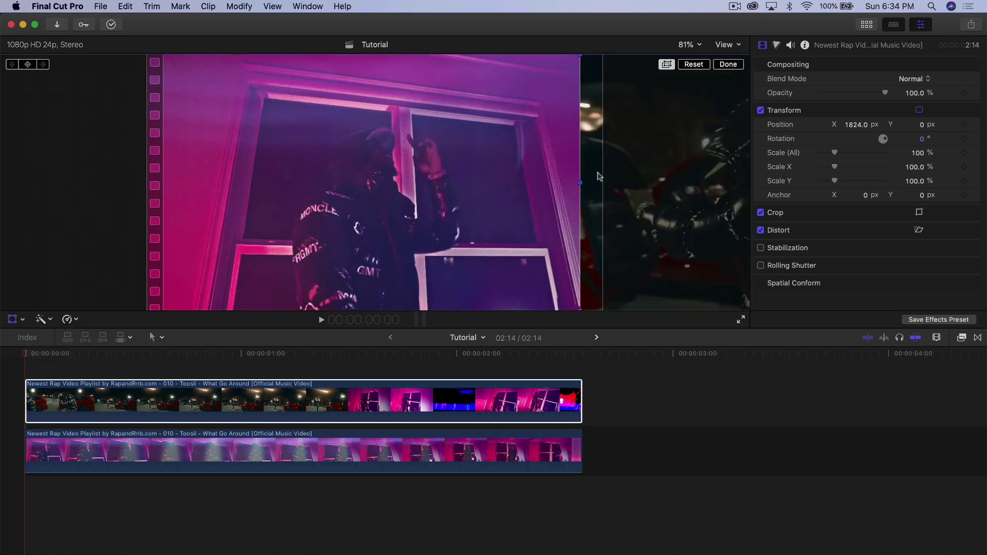
click(702, 45)
click(699, 94)
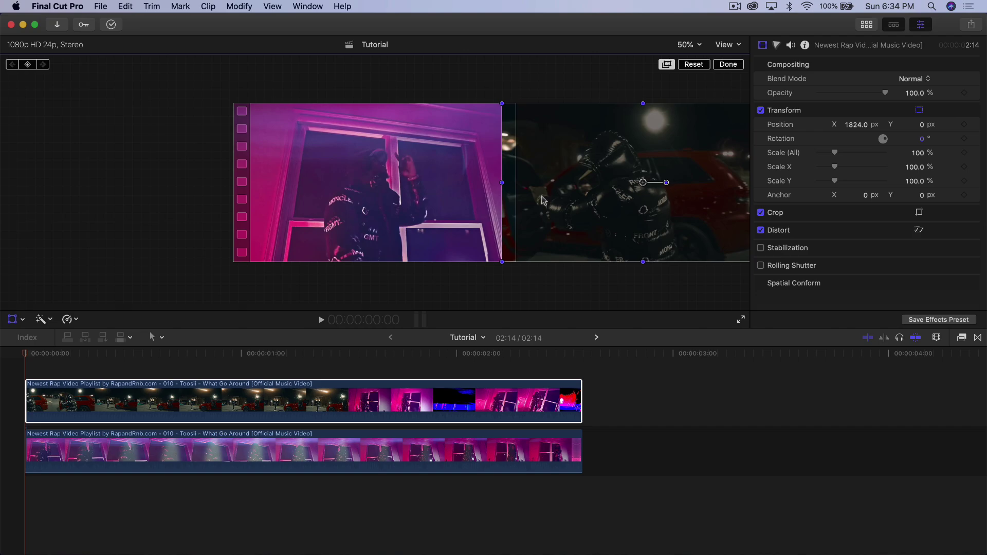
click(666, 65)
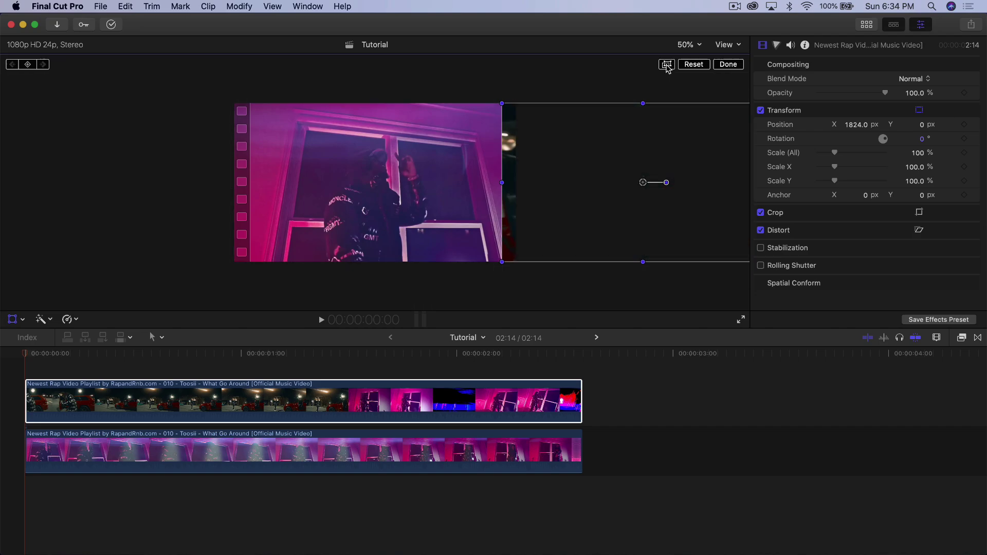
click(666, 65)
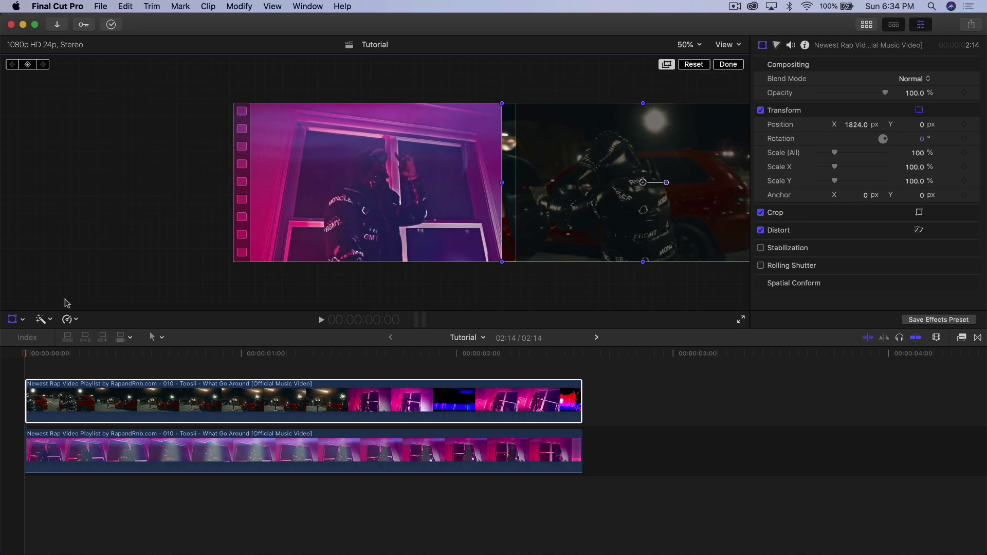
Step: Set the upper clip's Position X to 1976 px so it sits just outside the frame
click(12, 321)
click(12, 321)
mouse_move(856, 127)
mouse_down()
mouse_move(878, 128)
mouse_move(857, 124)
mouse_up()
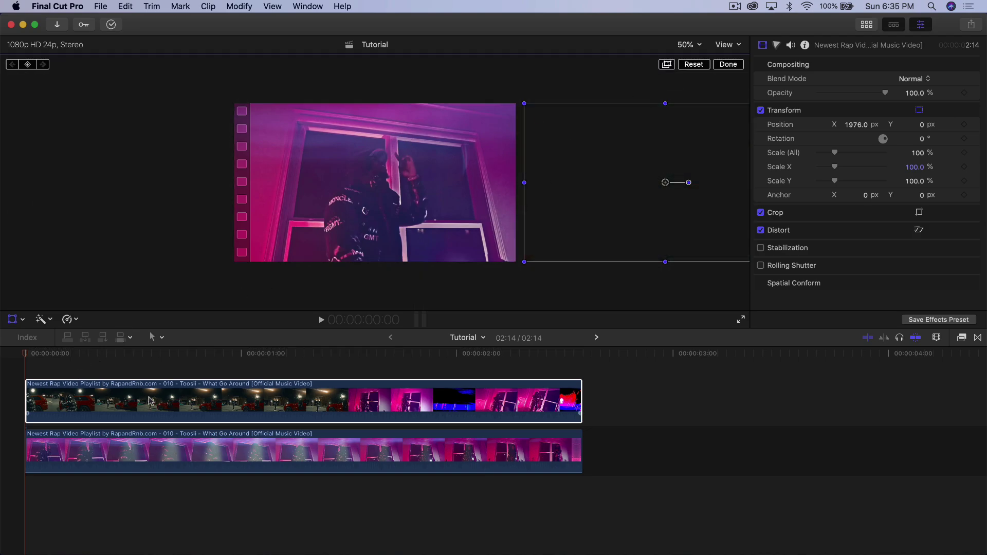
Step: At frame 6, set the upper clip's Position X to 1747.4 px, leaving a narrow gap beside the lower clip
drag(39, 354, 72, 358)
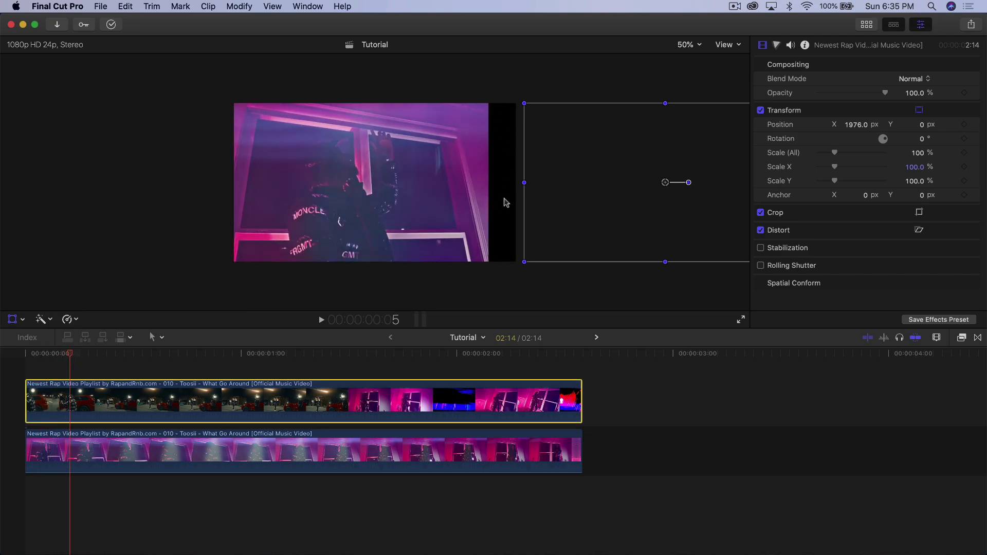
drag(69, 356, 80, 356)
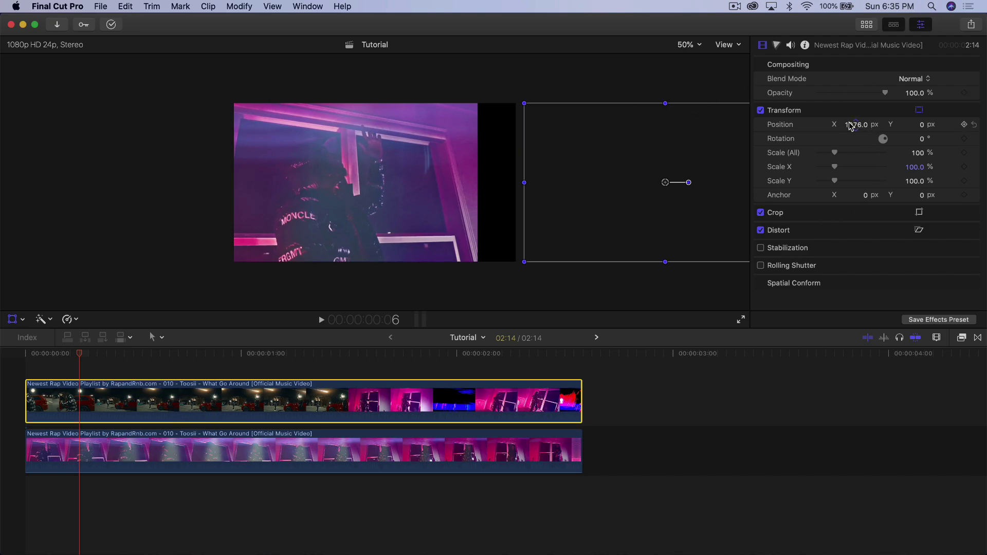
mouse_move(859, 125)
mouse_down()
mouse_move(828, 125)
mouse_move(847, 125)
mouse_up()
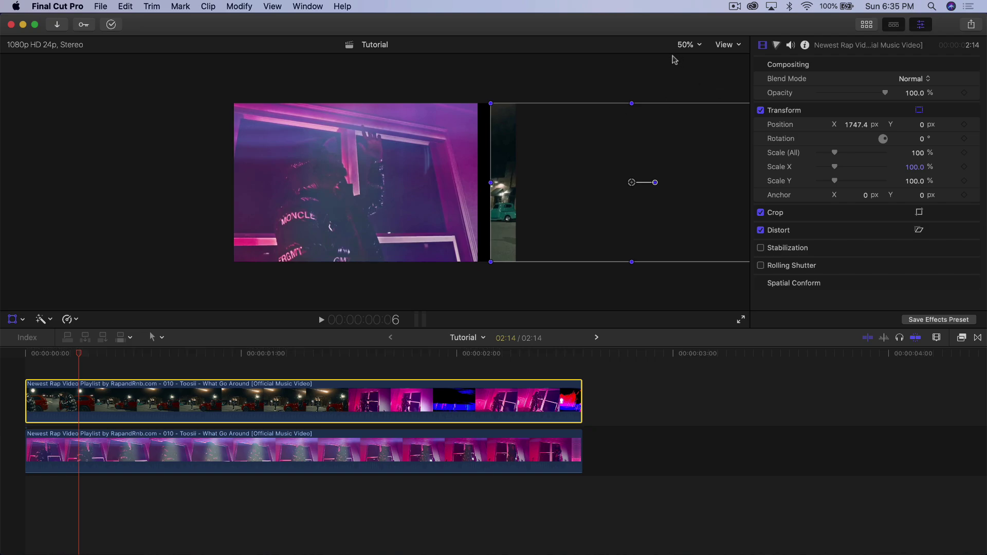
Step: Reactivate the upper clip's Transform controls and turn on the display of its off-screen image area
click(117, 251)
click(11, 319)
click(12, 319)
click(667, 65)
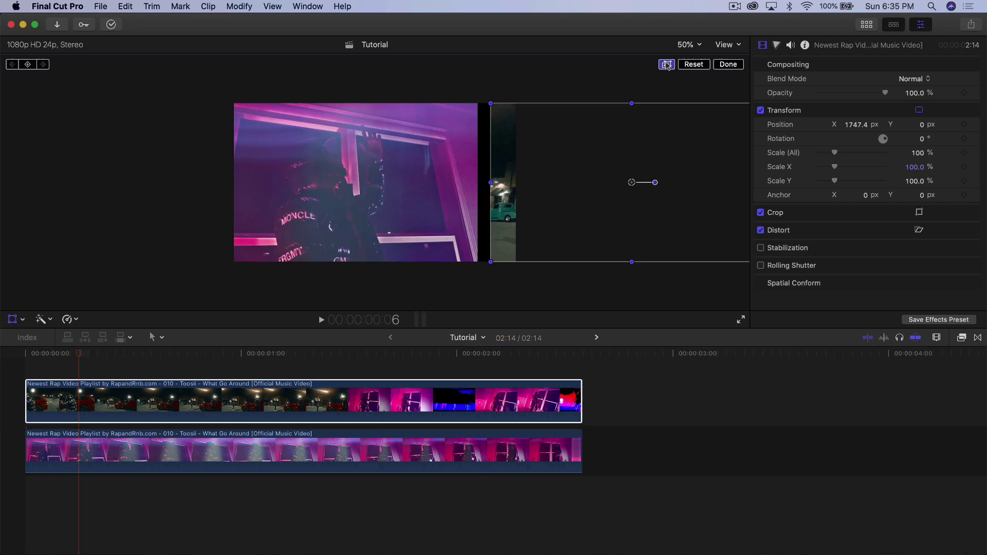
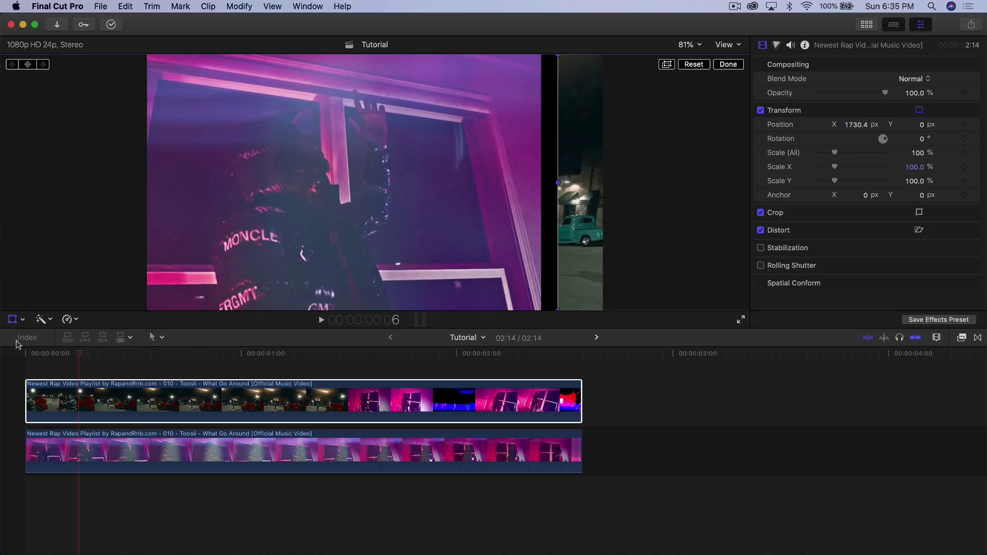
Step: Add a Position keyframe to the upper clip at frame 6, with X at 1730.4 px
click(84, 356)
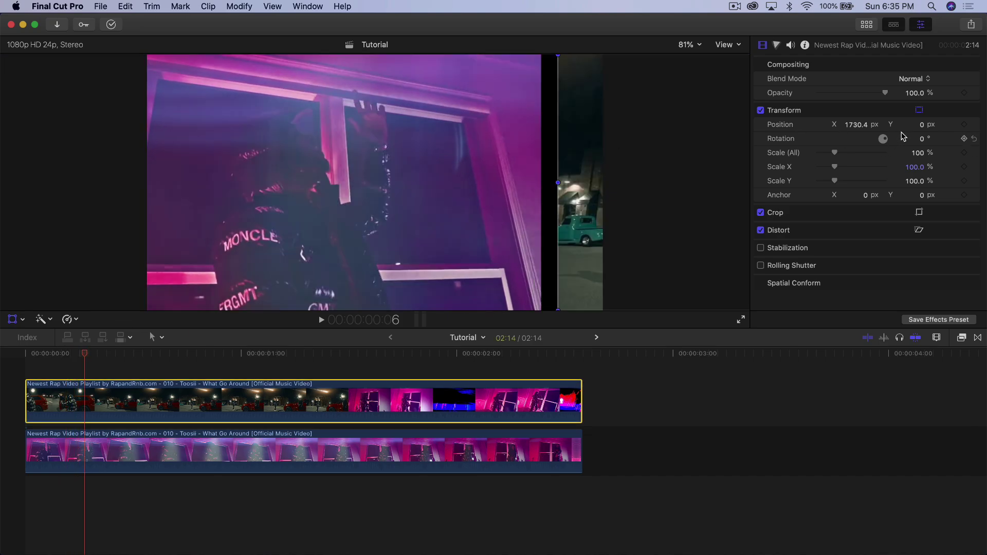
click(965, 125)
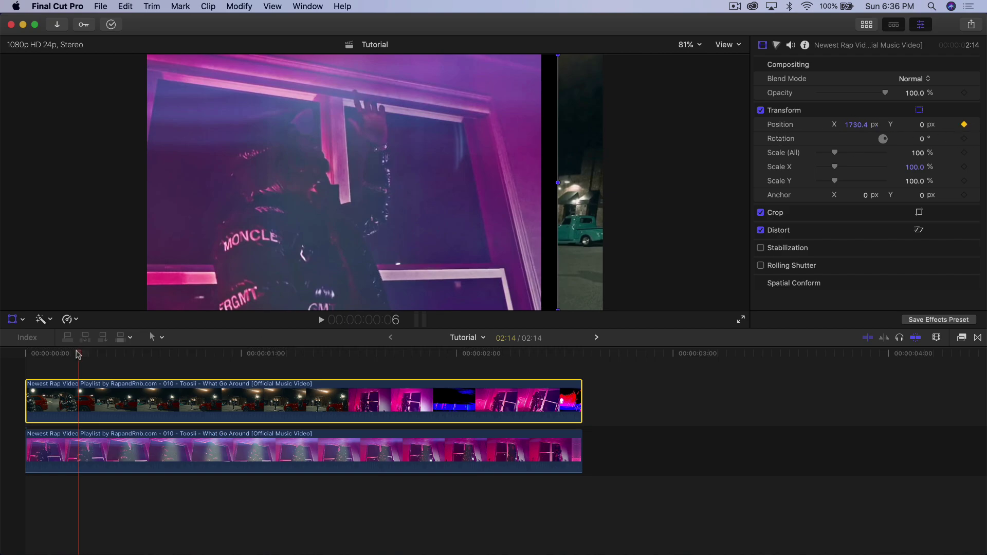
key(Left)
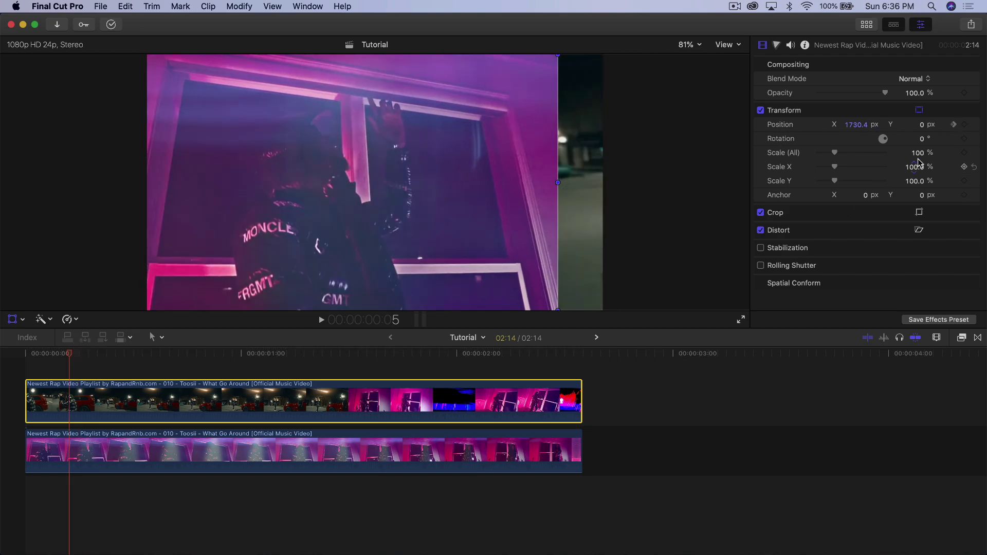
key(Right)
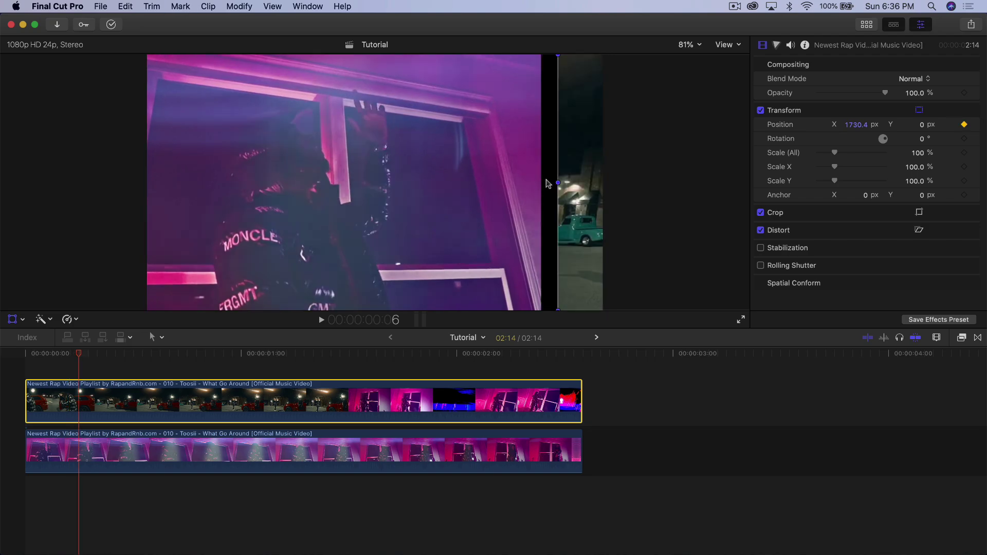
Step: At frame 5, set the upper clip's Position X to 1800.4 px to open a gap beside the lower clip
key(Right)
key(Left)
key(Left)
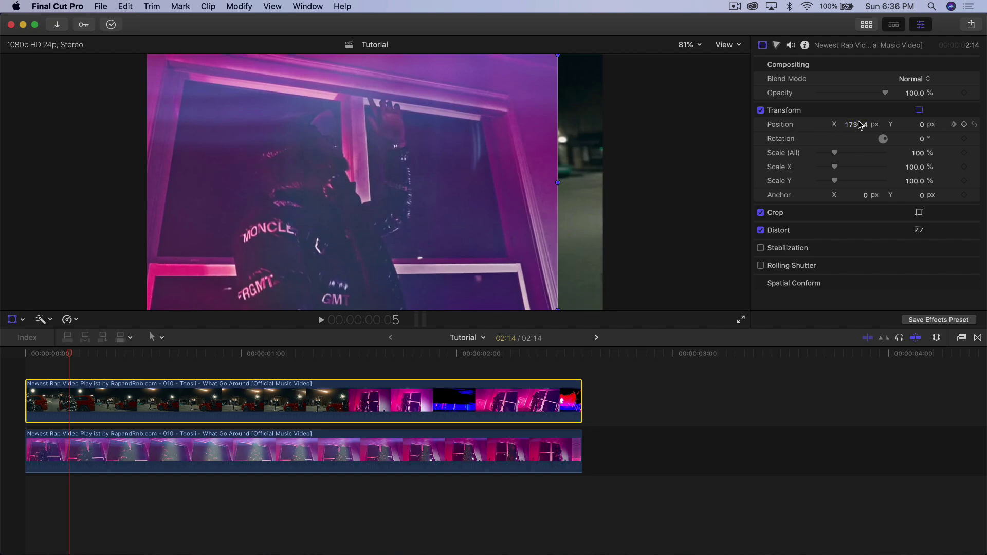
drag(856, 129, 877, 129)
key(Right)
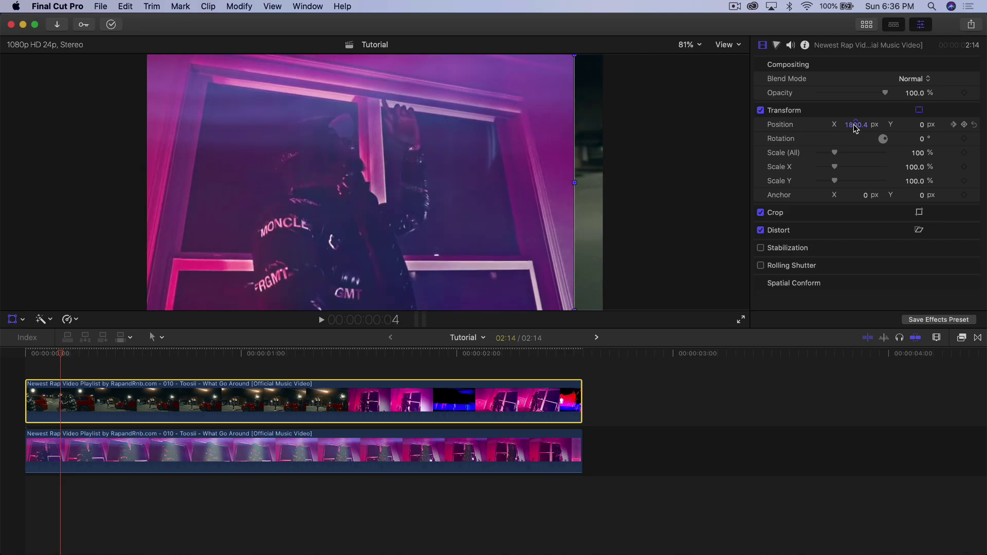
Step: At frame 4, increase the upper clip's Position X to keep a matching gap beside the lower clip
key(Left)
key(Left)
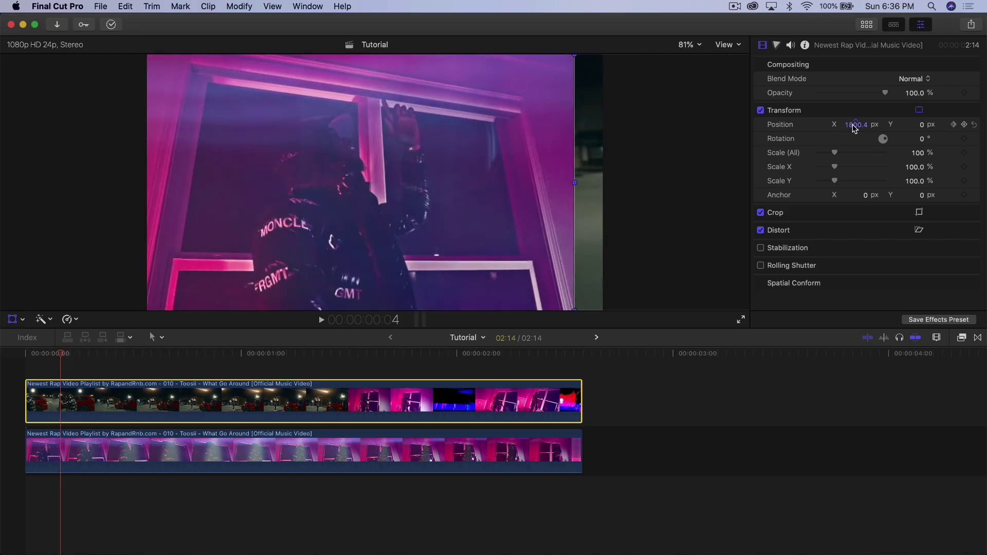
mouse_move(856, 126)
mouse_down()
mouse_move(873, 126)
mouse_move(851, 125)
mouse_move(863, 128)
mouse_up()
key(Right)
key(Left)
key(Left)
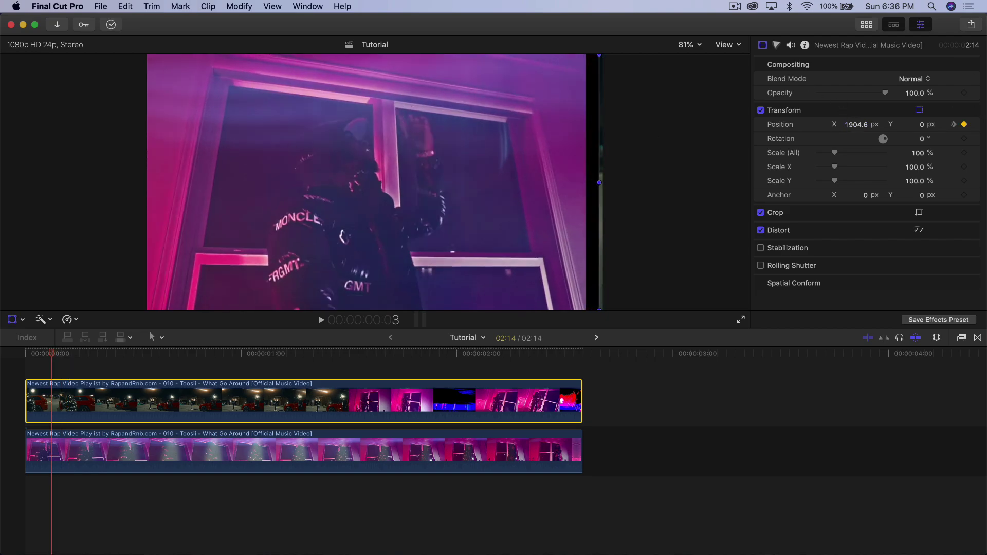
Step: Set the upper clip's Position X to about 1913 px at frame 3 and 1929.7 px at frame 2
drag(855, 127, 859, 125)
key(Right)
key(Left)
key(Left)
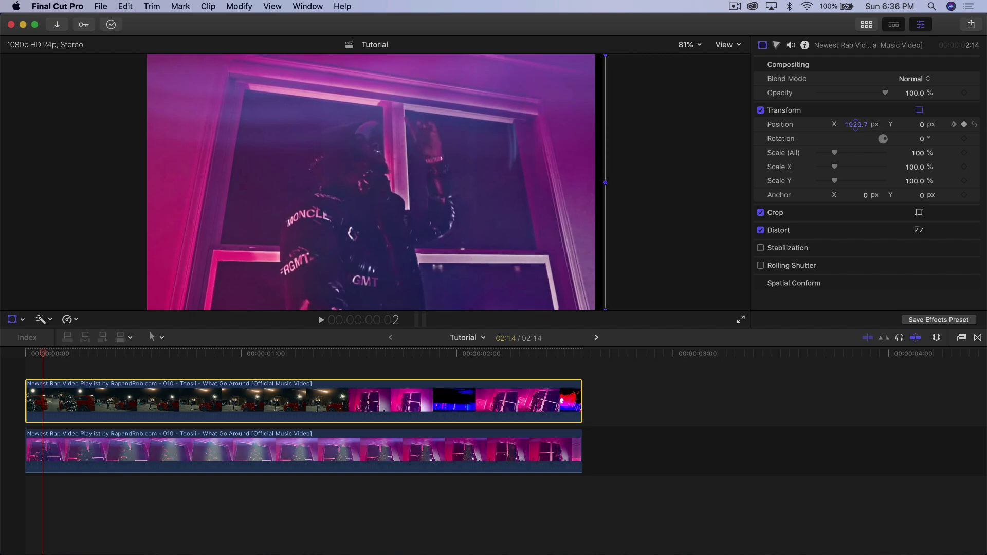
Step: Step through frames 0 to 7 to check the gap between the two clips
key(Left)
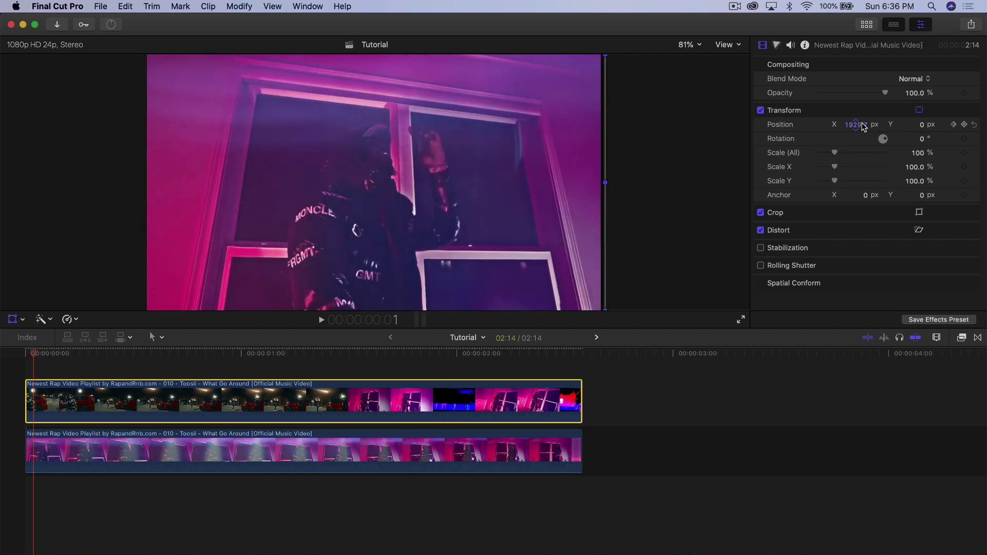
key(Left)
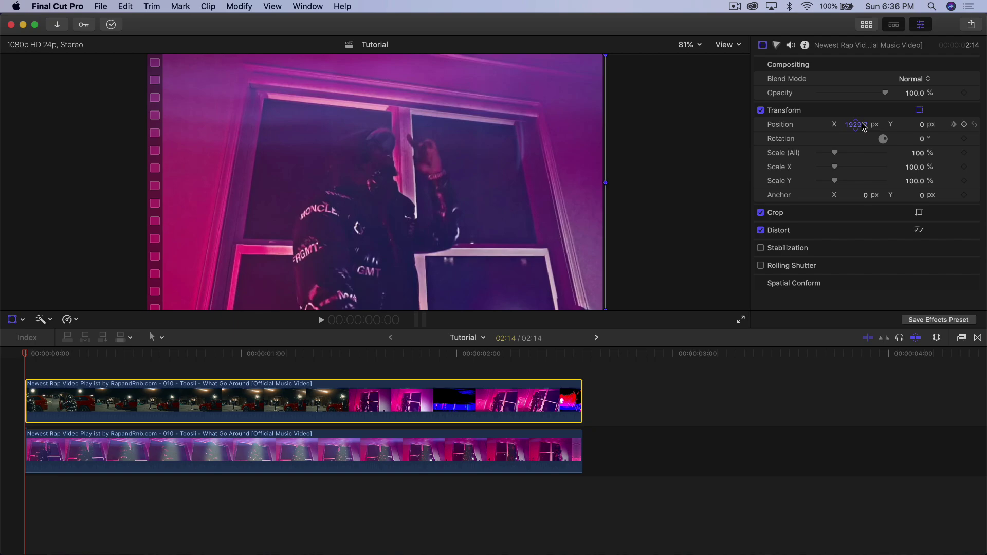
key(Right)
key(Left)
key(Right)
key(Left)
key(Right)
key(Right)
key(Right)
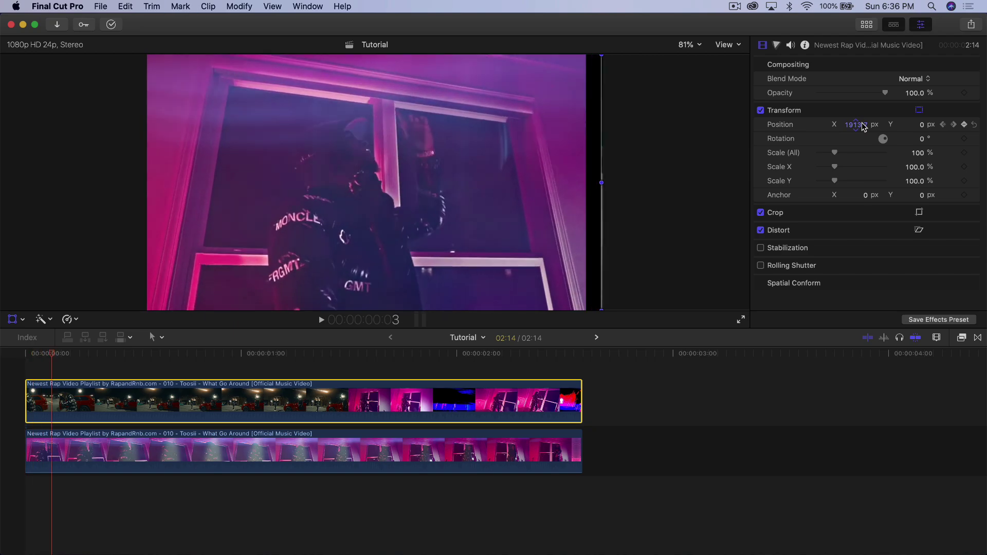
key(Right)
key(Right)
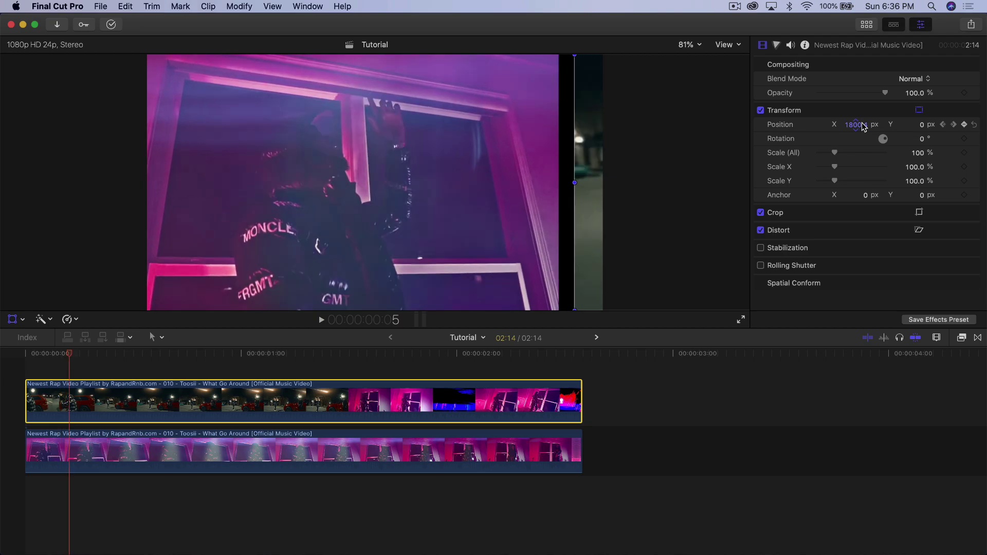
key(Right)
key(Right)
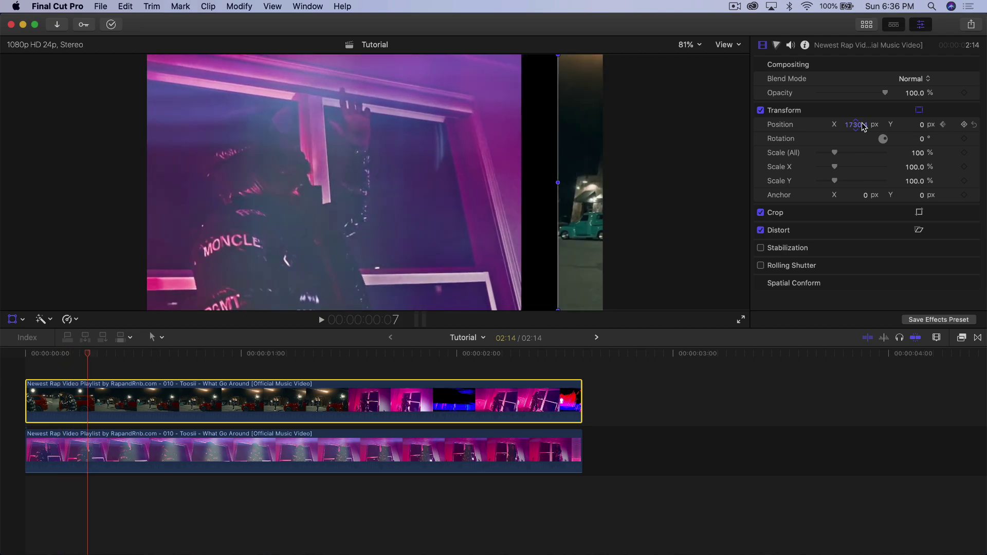
key(Left)
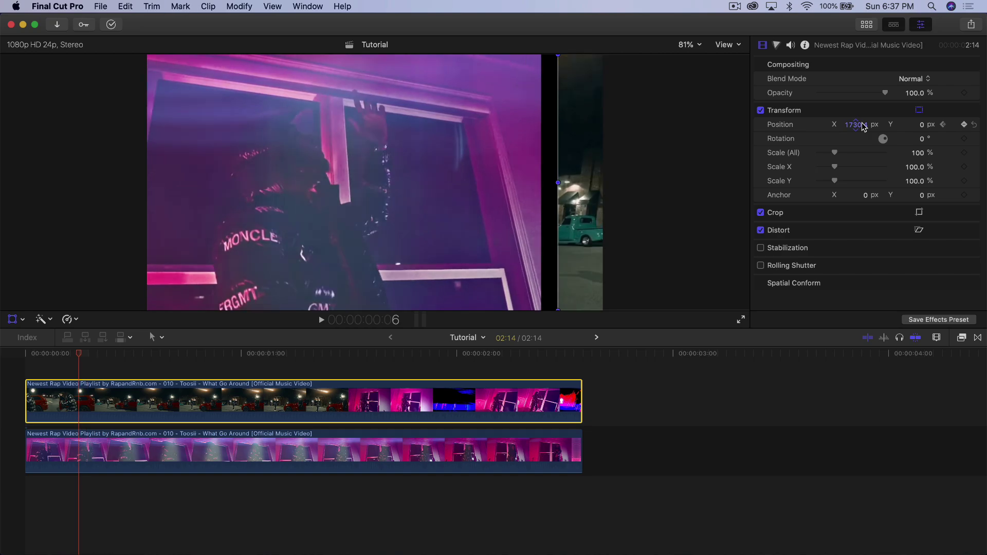
Step: Keyframe the upper clip's Position X frame by frame from frame 7 to frame 9, ending at 1462.4 px
key(Right)
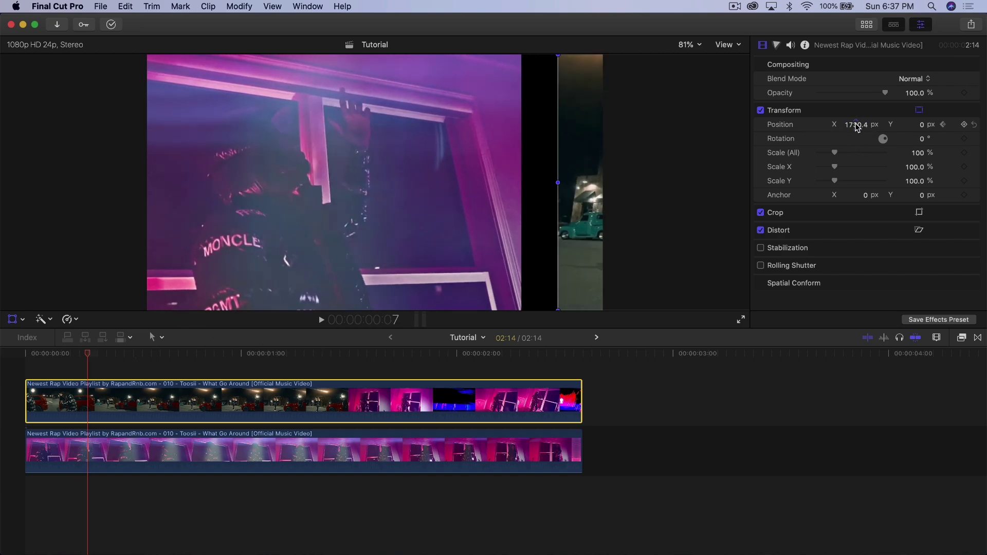
drag(857, 128, 815, 128)
key(Right)
key(Right)
key(Left)
key(Right)
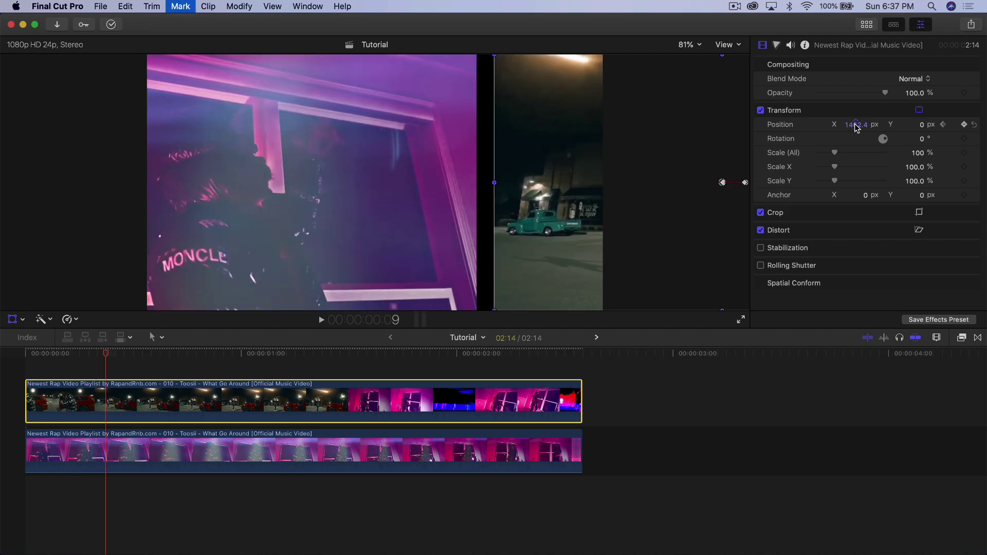
key(Left)
key(Right)
key(Right)
Step: At frame 10, set the upper clip's Position X to 1362 px
click(861, 125)
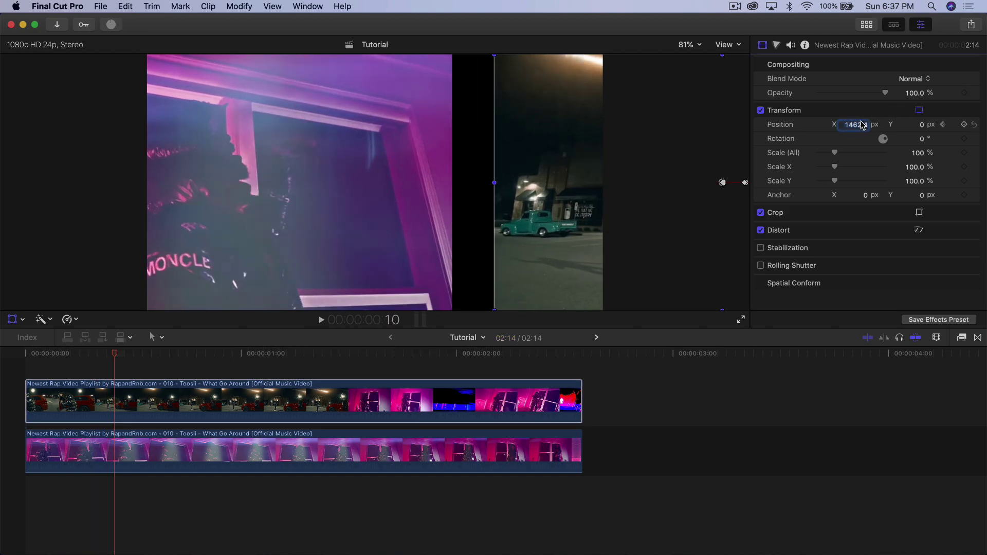
text(1361)
key(Return)
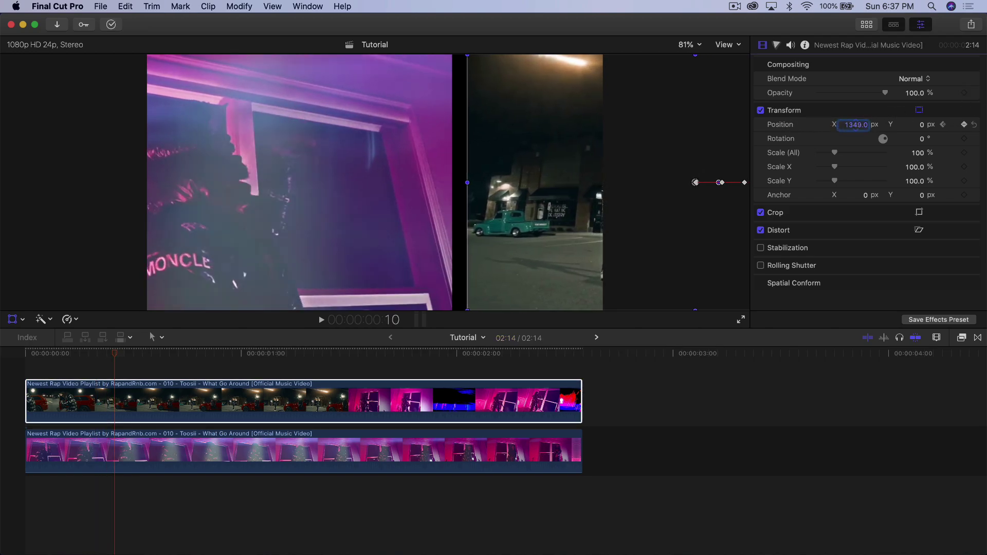
drag(856, 125, 855, 125)
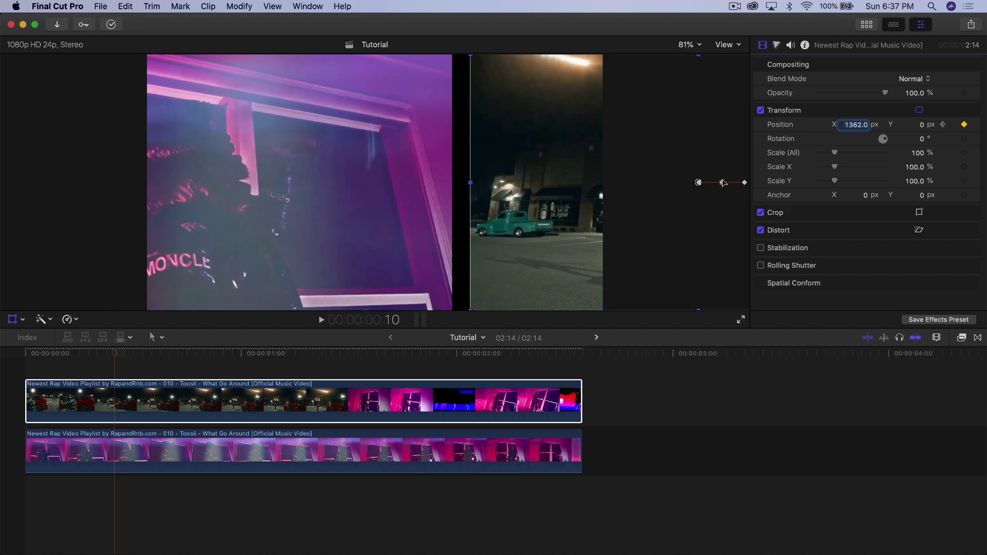
click(241, 409)
mouse_move(568, 248)
mouse_down()
mouse_move(494, 245)
mouse_move(550, 243)
mouse_up()
key(super+z)
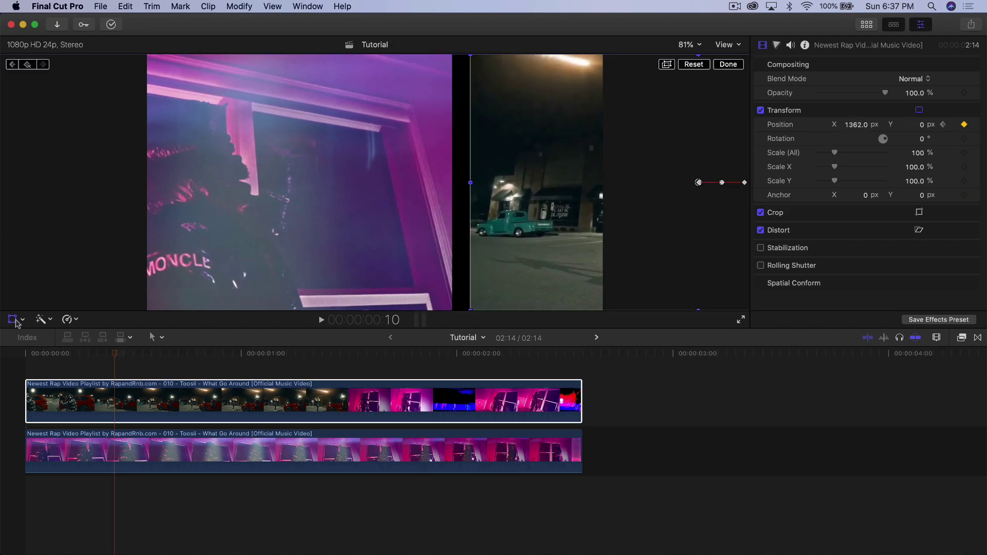
Step: Turn off the viewer's Transform controls and reselect the upper clip
click(724, 65)
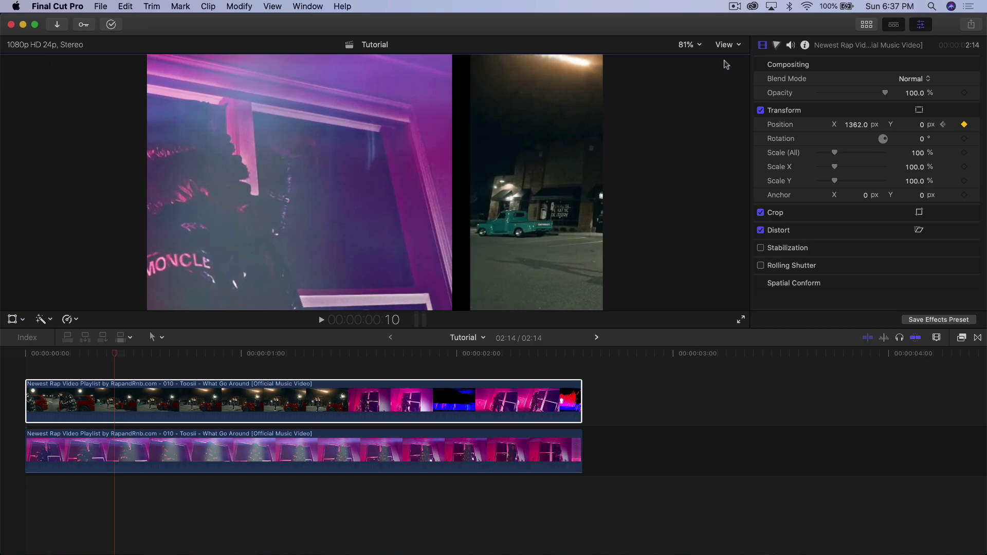
click(463, 401)
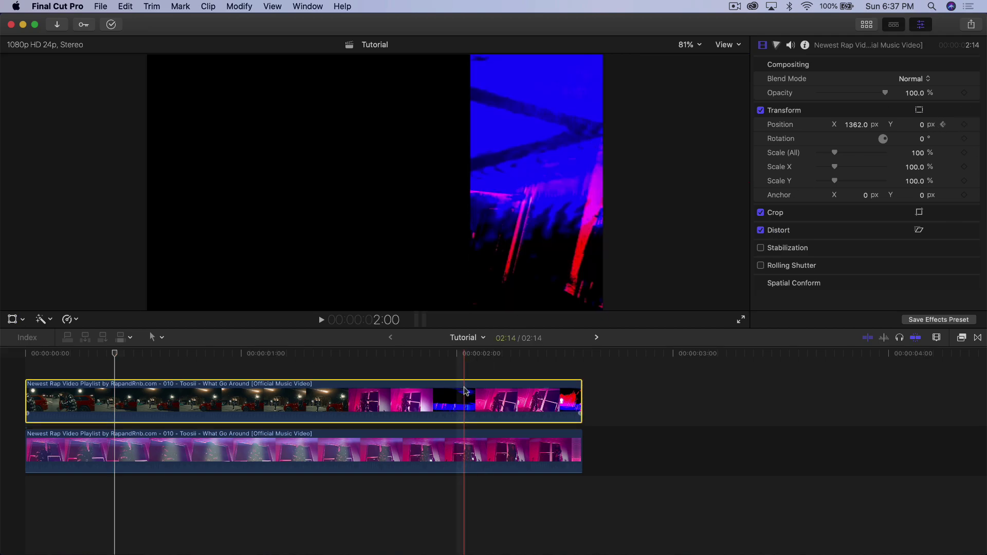
Step: Keyframe the upper clip's Position X frame by frame from frame 11 to 1:00, following the lower clip with a gap and ending at 96.8 px
key(Right)
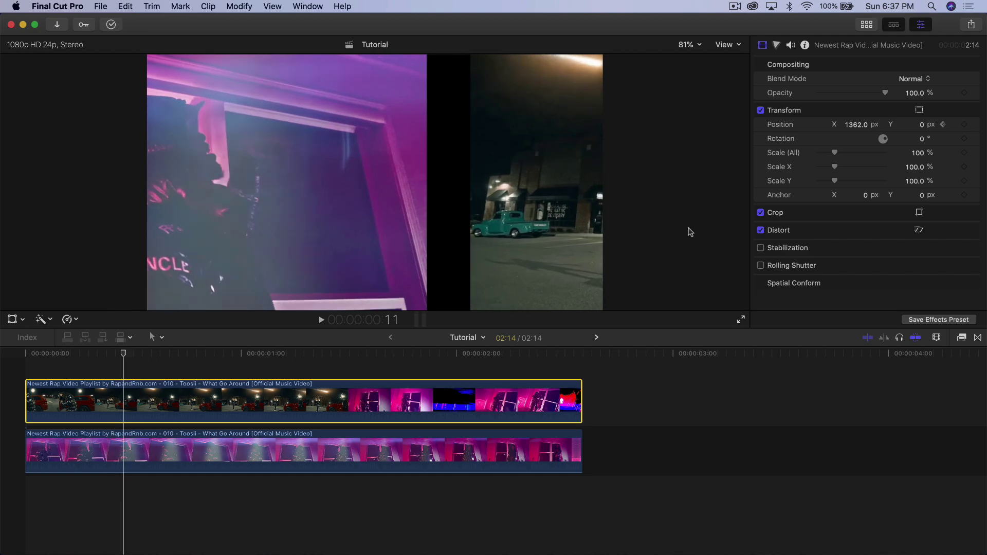
drag(854, 122, 854, 123)
key(Right)
key(Left)
key(Left)
key(Right)
key(Right)
key(Left)
key(Right)
key(Right)
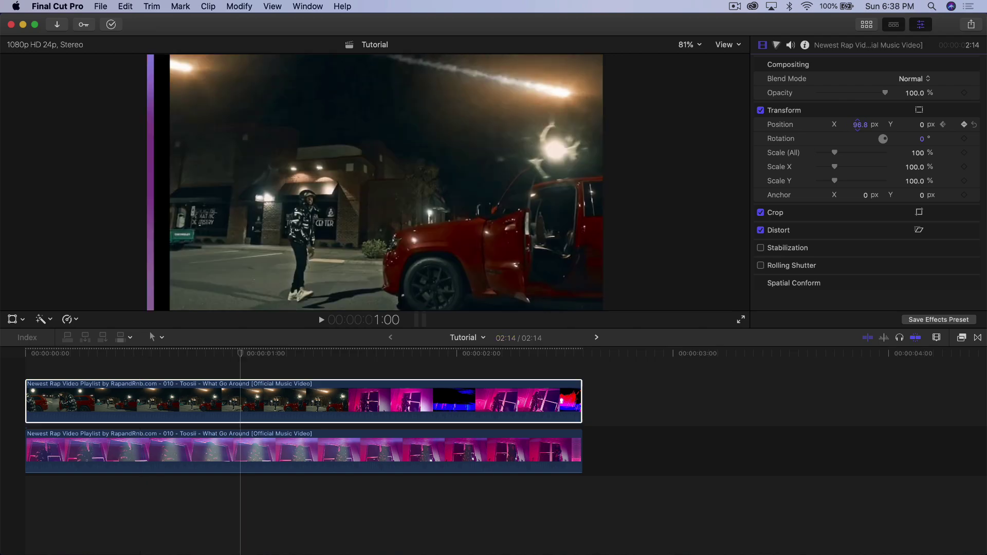
Step: Set the upper clip's Position X to 72.7 px at 1:01 and 34.7 px at 1:02
key(Right)
drag(857, 125, 857, 125)
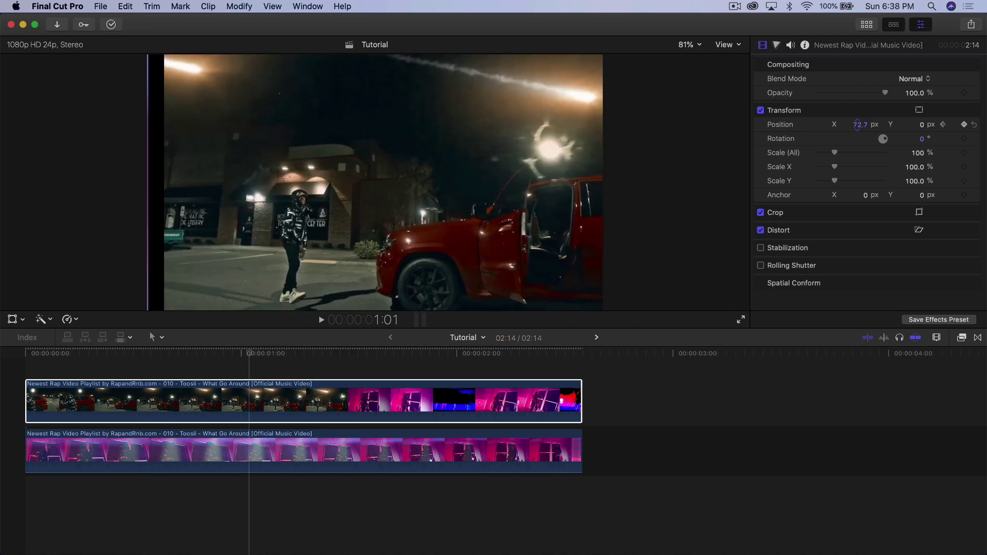
key(Right)
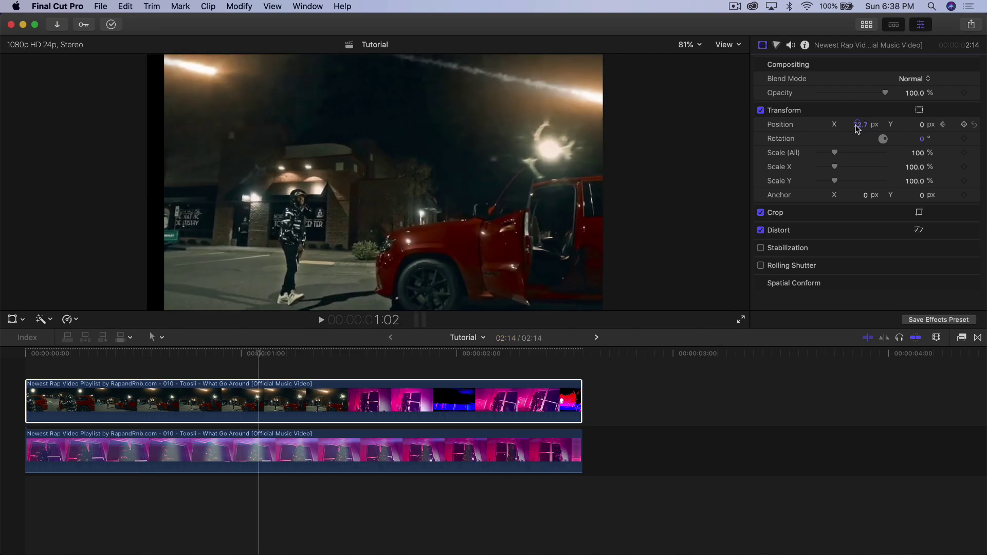
drag(858, 128, 843, 128)
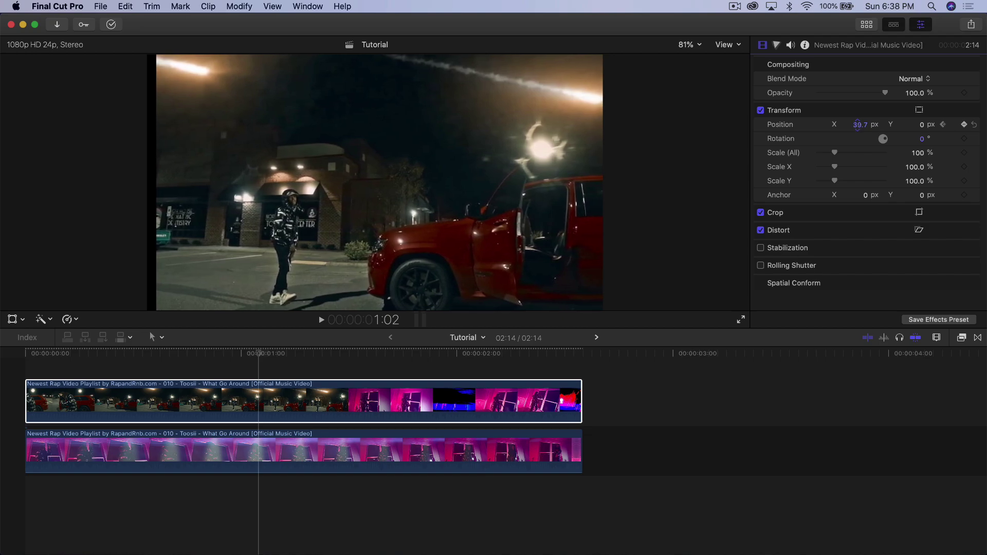
key(Left)
key(Right)
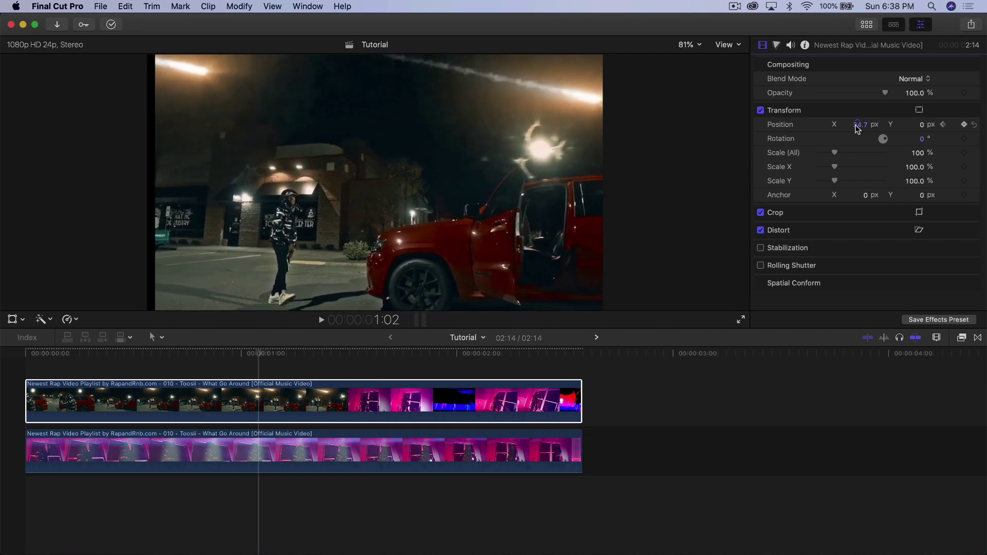
Step: Step back and forth around 1:01 and 1:02 to examine how the upper clip moves into place
key(Left)
key(Right)
key(Left)
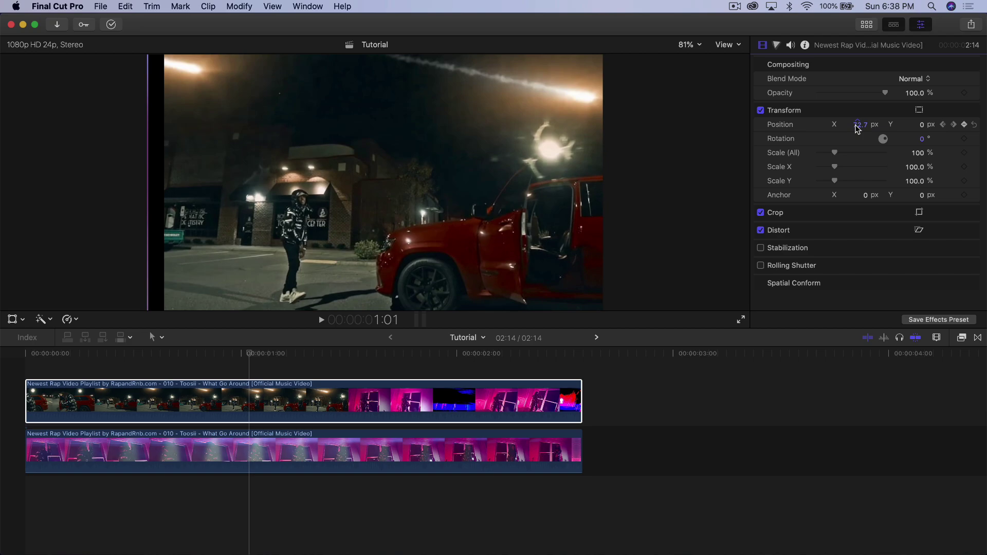
key(Right)
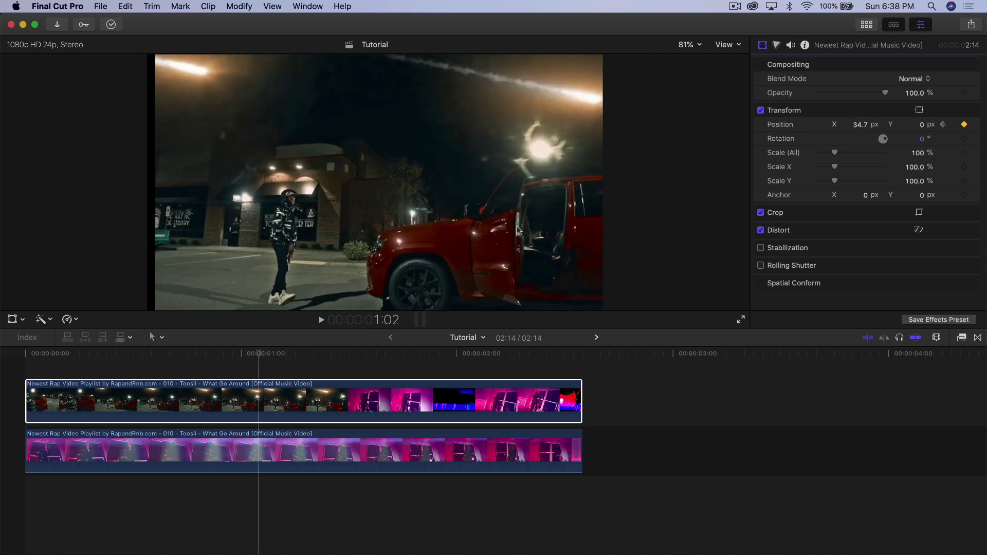
key(Left)
key(Right)
key(Left)
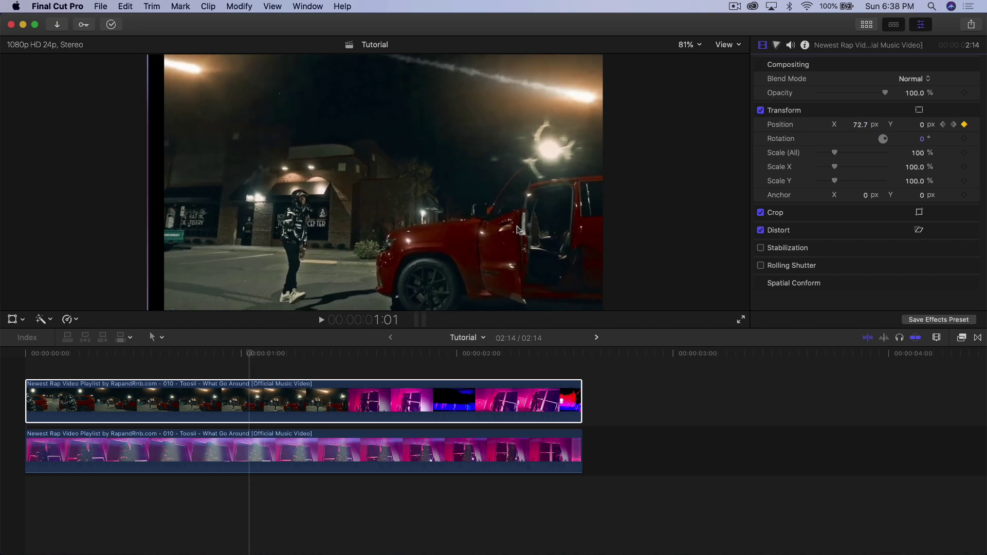
key(Right)
key(Left)
key(Right)
key(Left)
key(Right)
key(Right)
key(Left)
key(Left)
Step: At 1:03, set the upper clip's Position X to 17.3 px
key(Right)
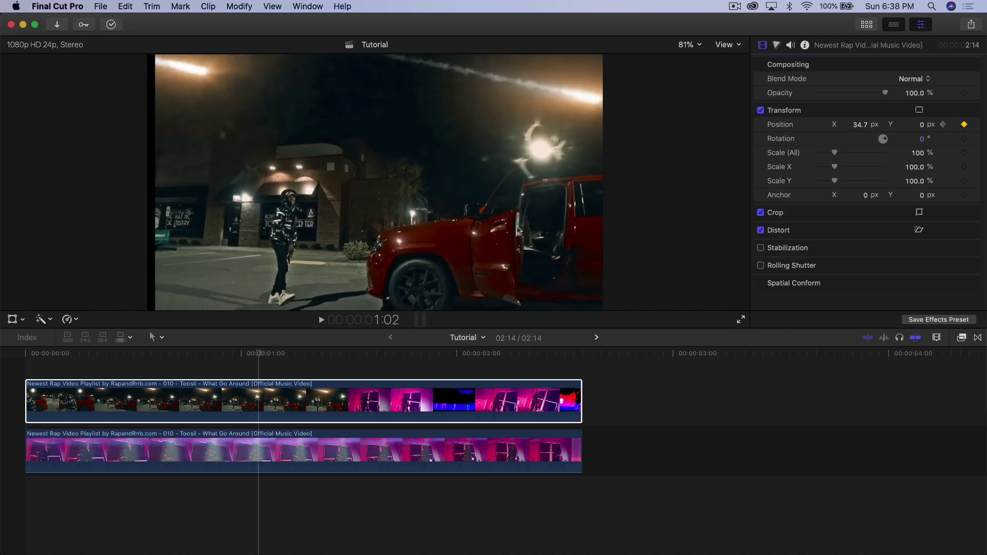
key(Right)
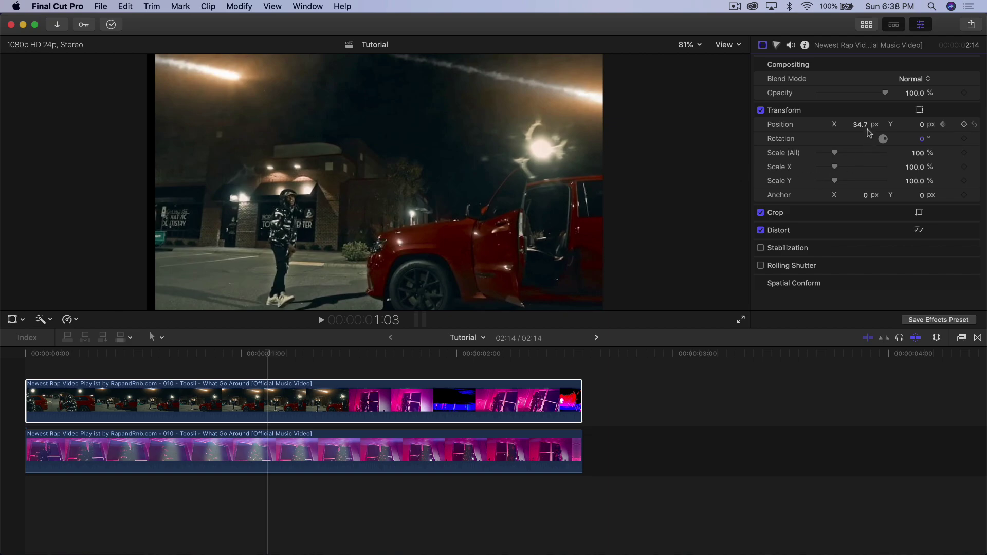
drag(864, 126, 860, 126)
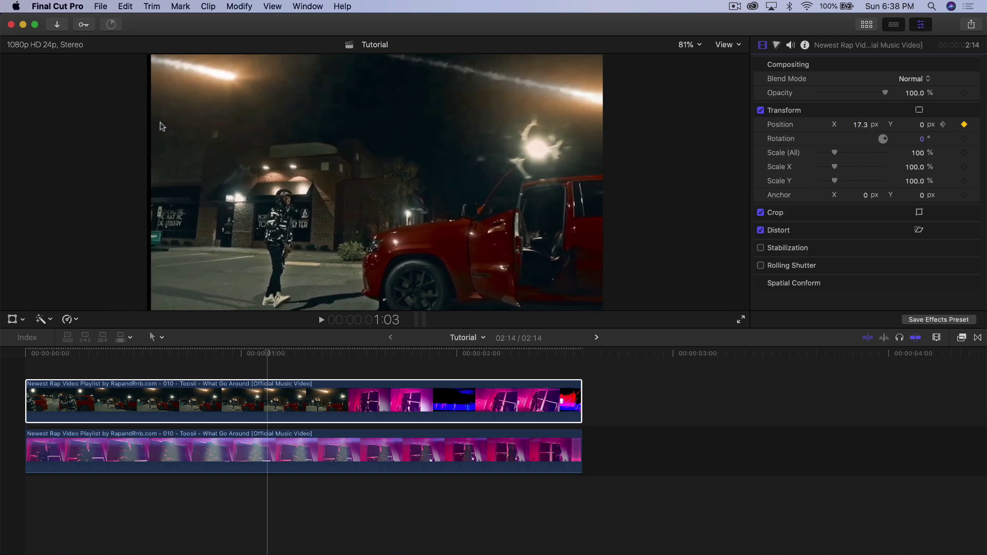
Step: Step back and forth through the frames just before 1:03 to examine the upper clip's final movement
key(Left)
key(Right)
key(Left)
key(Left)
key(Left)
key(Right)
key(Right)
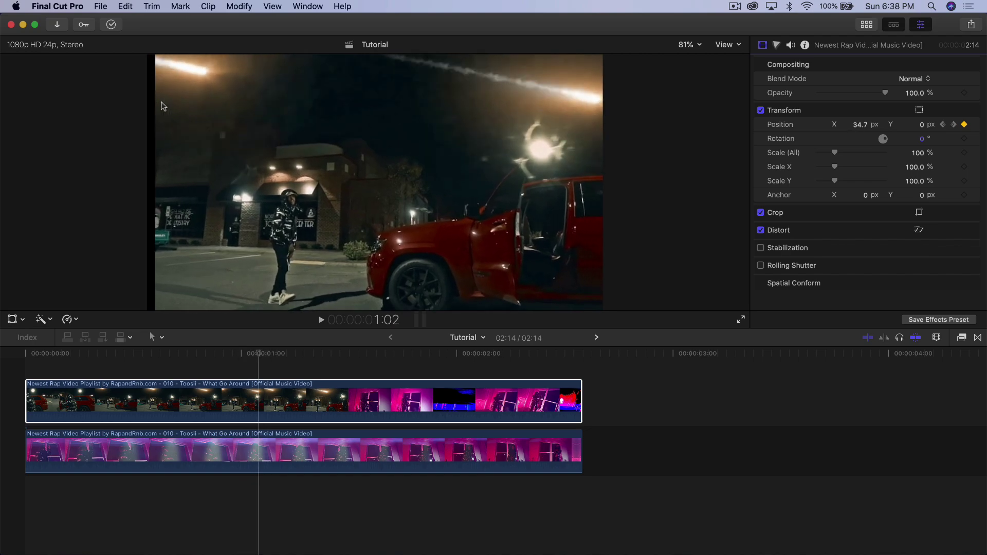
Step: At 1:04, set the upper clip's Position X to 0 px
key(Right)
key(Right)
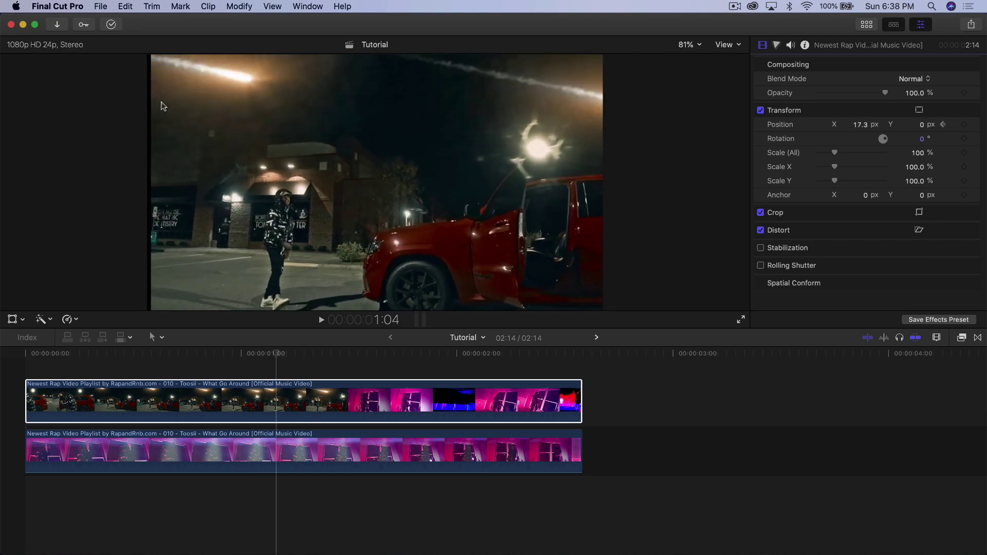
click(330, 341)
click(863, 127)
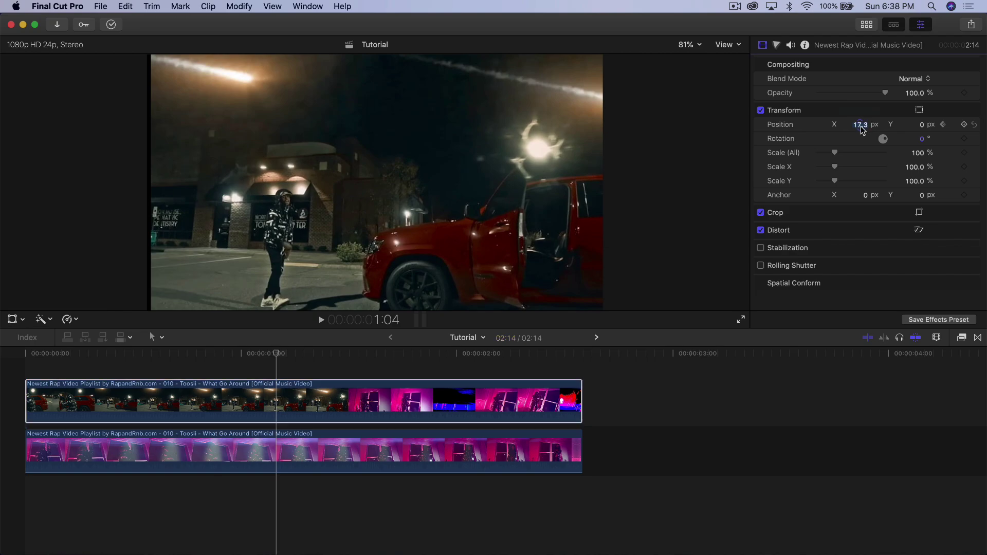
key(Return)
Step: Play the slide from the start of the timeline to check the motion of both clips and the gap
drag(277, 352, 46, 349)
key(space)
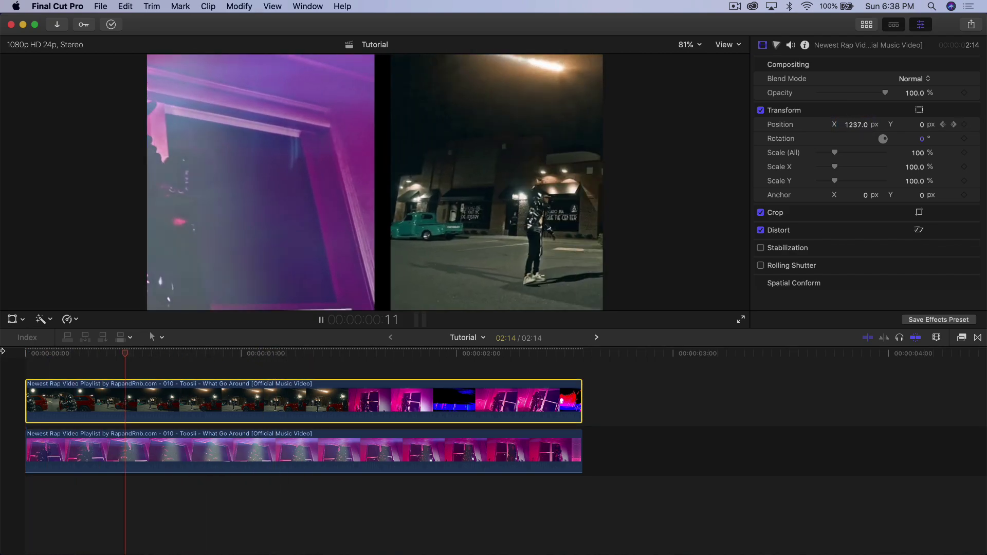
key(space)
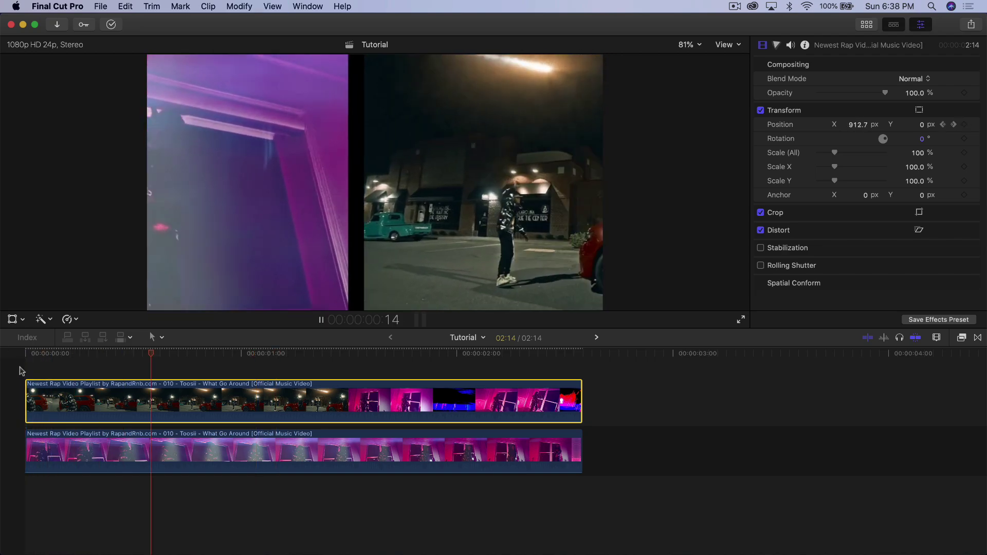
key(space)
key(space)
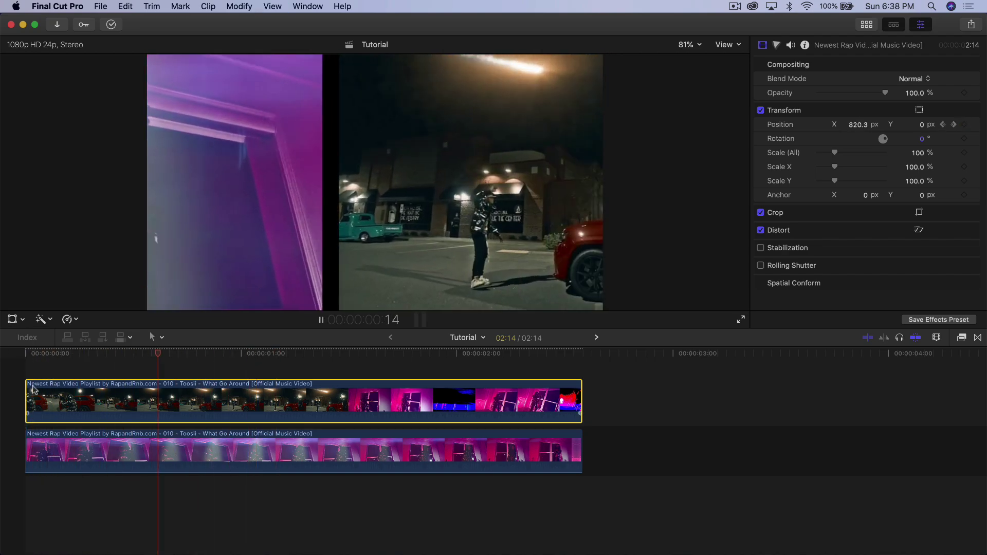
key(space)
drag(250, 355, 177, 355)
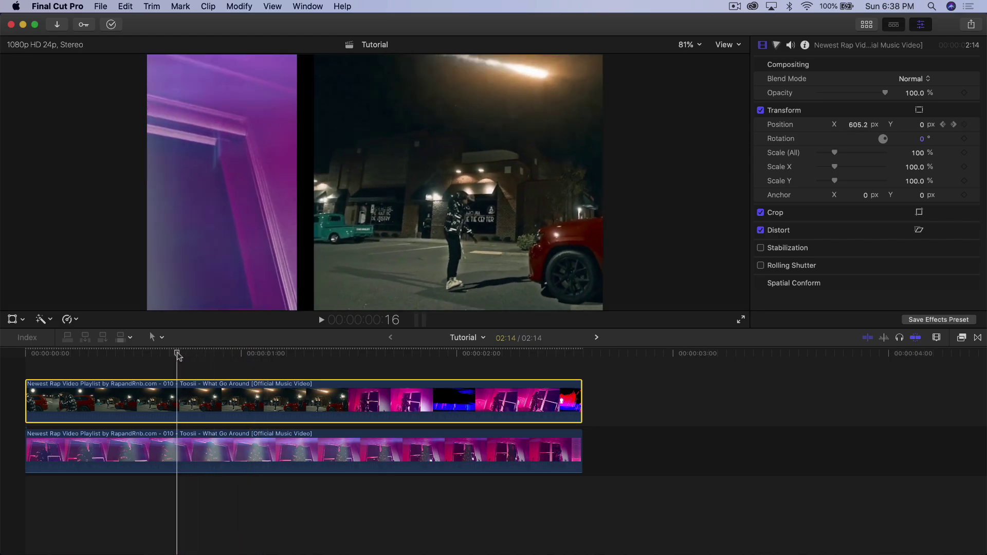
Step: Extend the upper clip so it ends at 4:01, and split it where the lower clip ends at 2:14
drag(616, 466, 429, 360)
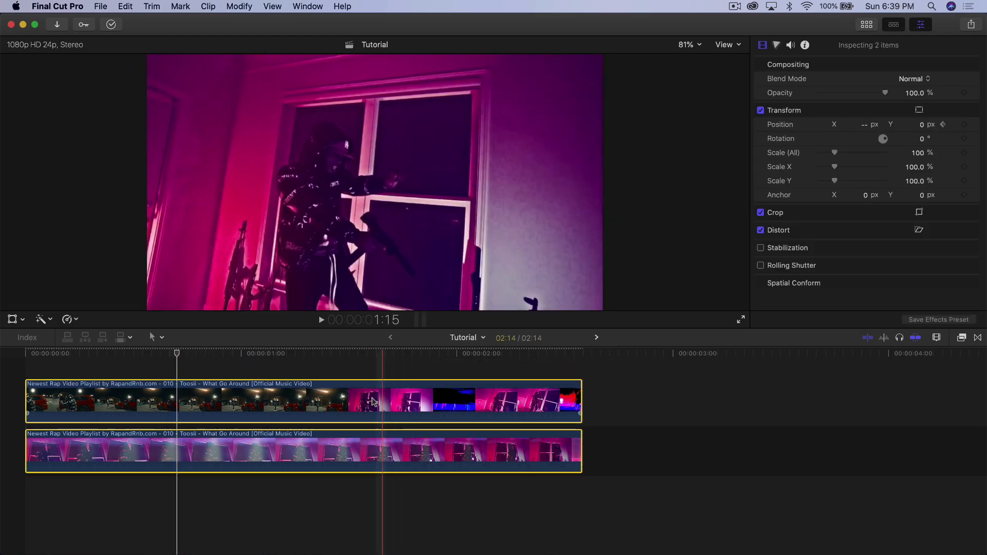
click(630, 470)
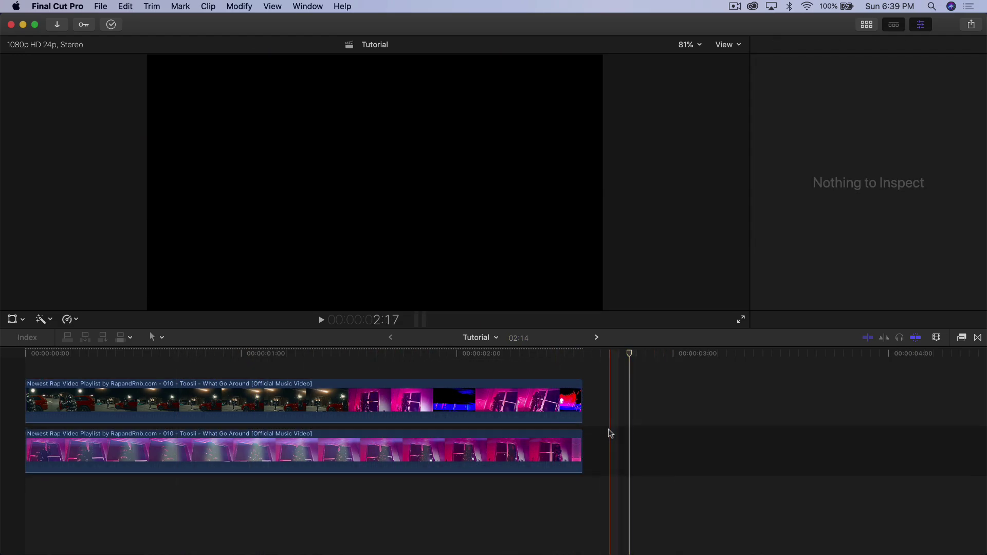
click(576, 409)
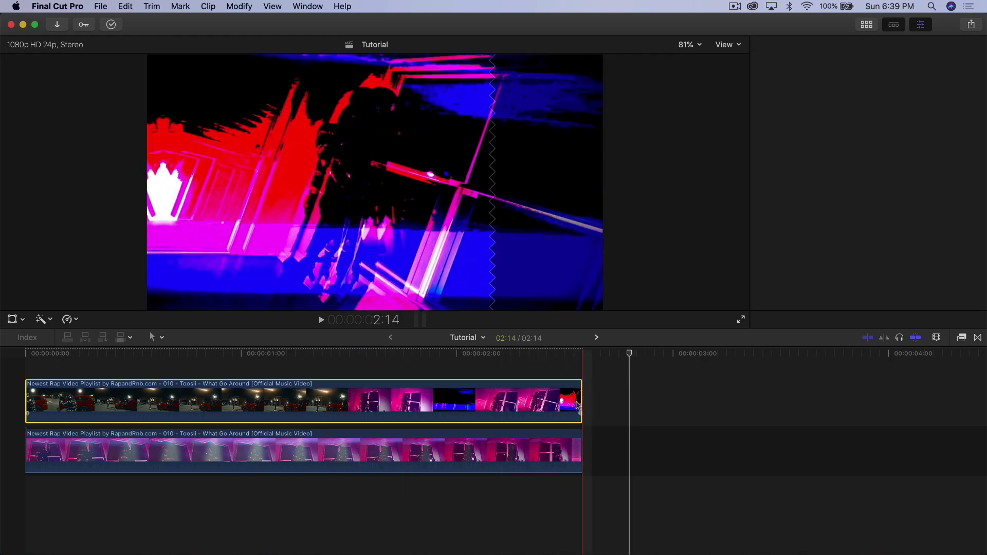
drag(580, 405, 895, 404)
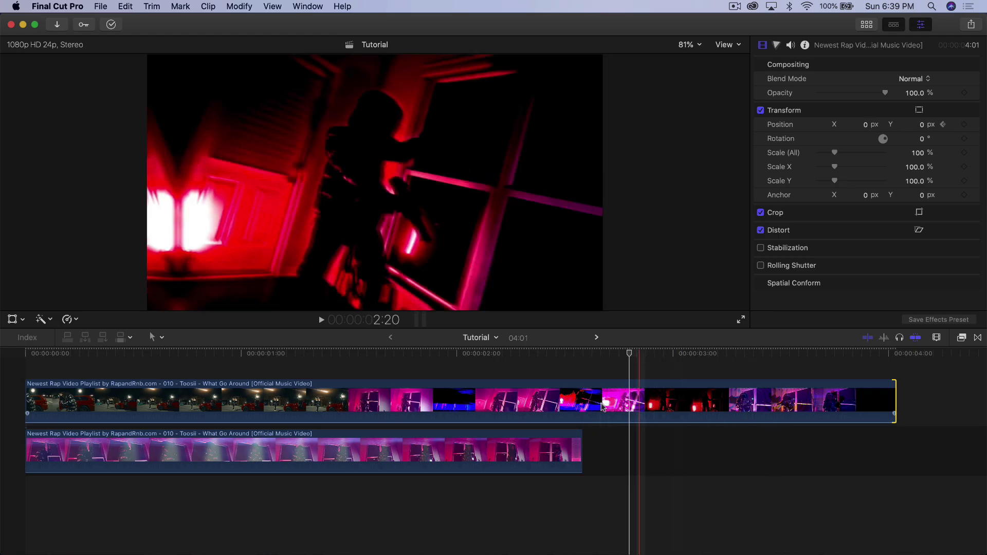
key(b)
click(583, 401)
key(a)
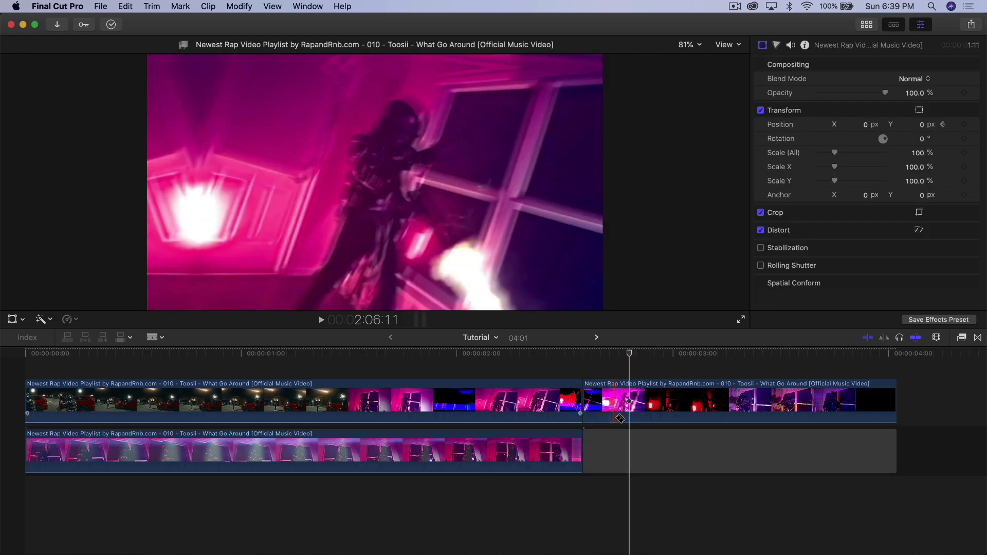
Step: Combine the two overlapping clips before the split into a compound clip named "transition" in event 12-4-20
drag(528, 369, 403, 443)
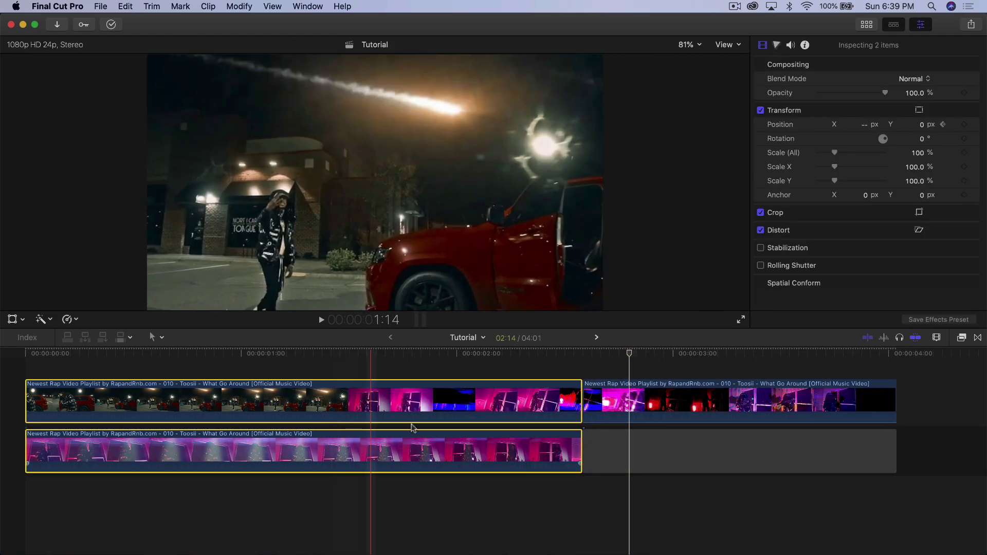
right_click(338, 404)
click(391, 361)
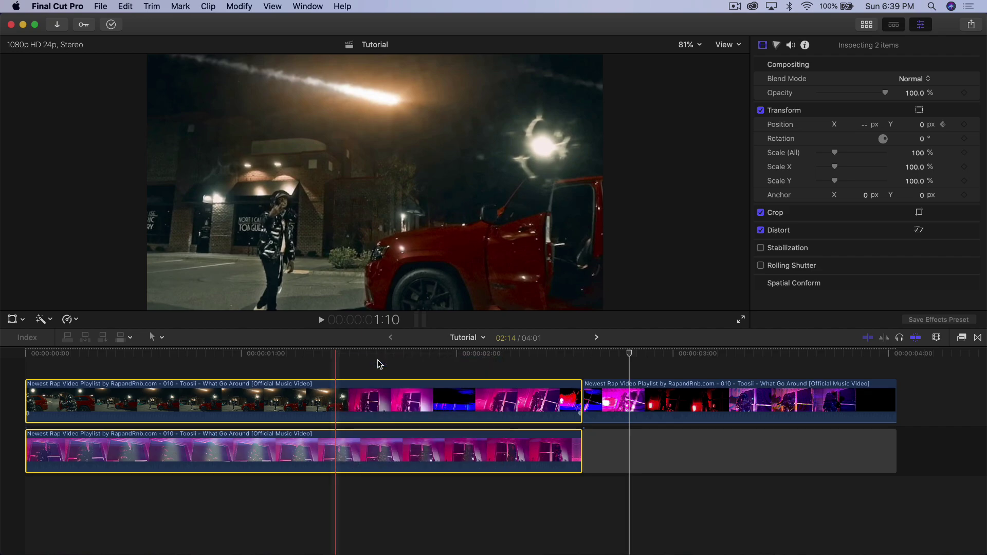
text(trans)
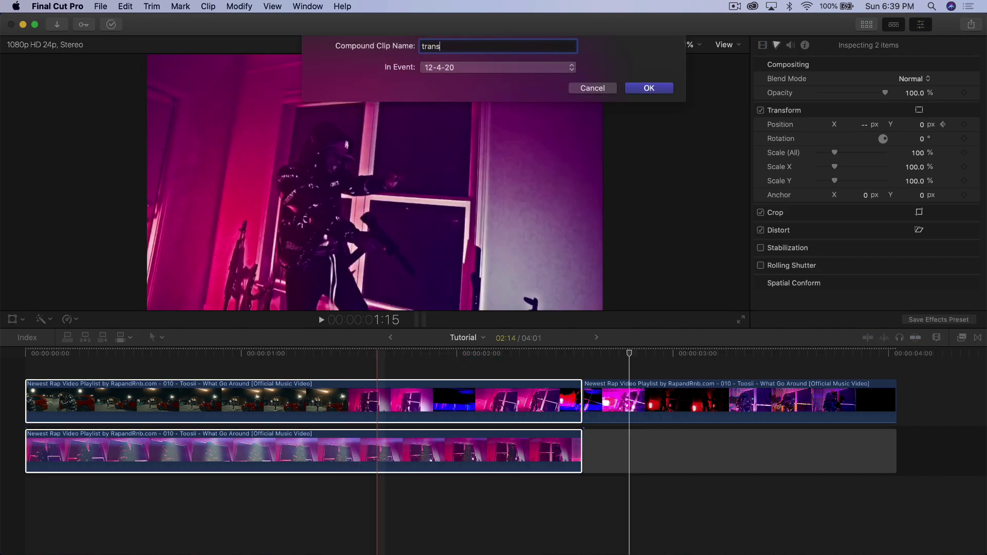
text(itions)
key(BackSpace)
key(Return)
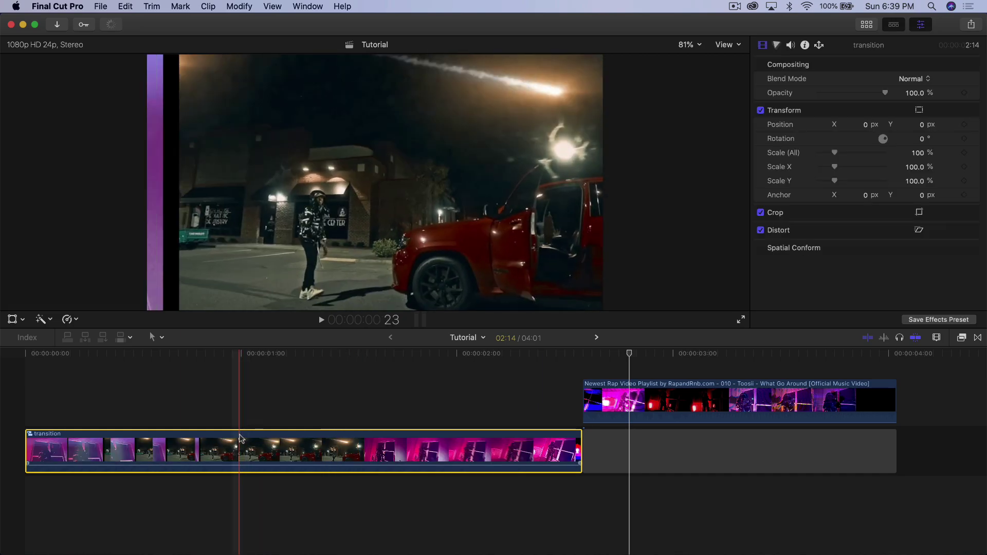
Step: Search the installed effects for "letterbox" and apply Letterbox to the transition compound clip
click(165, 374)
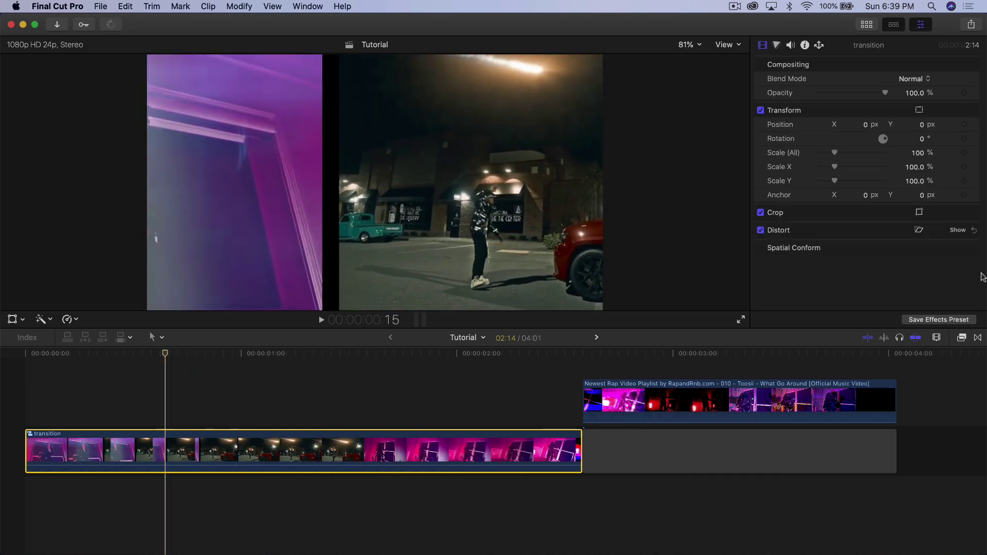
click(962, 336)
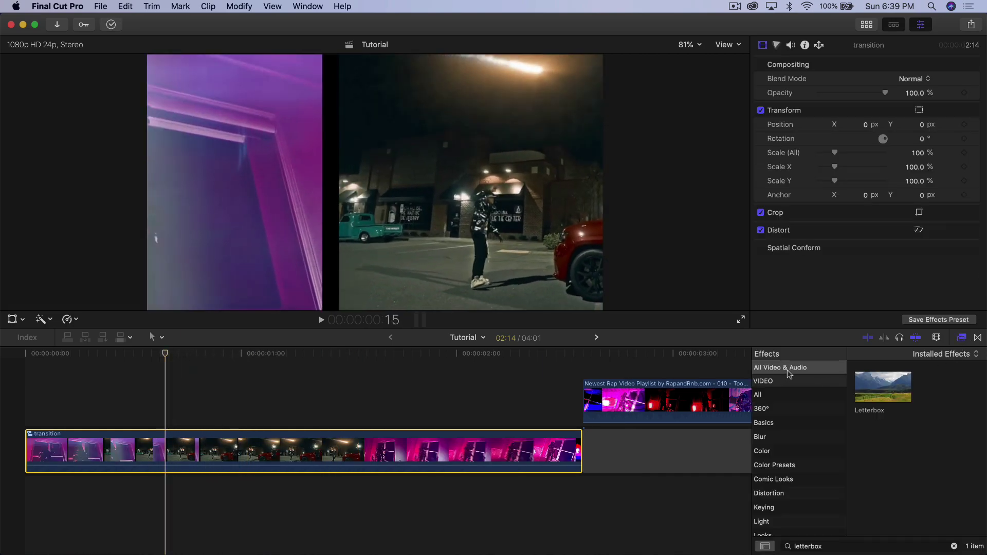
click(956, 546)
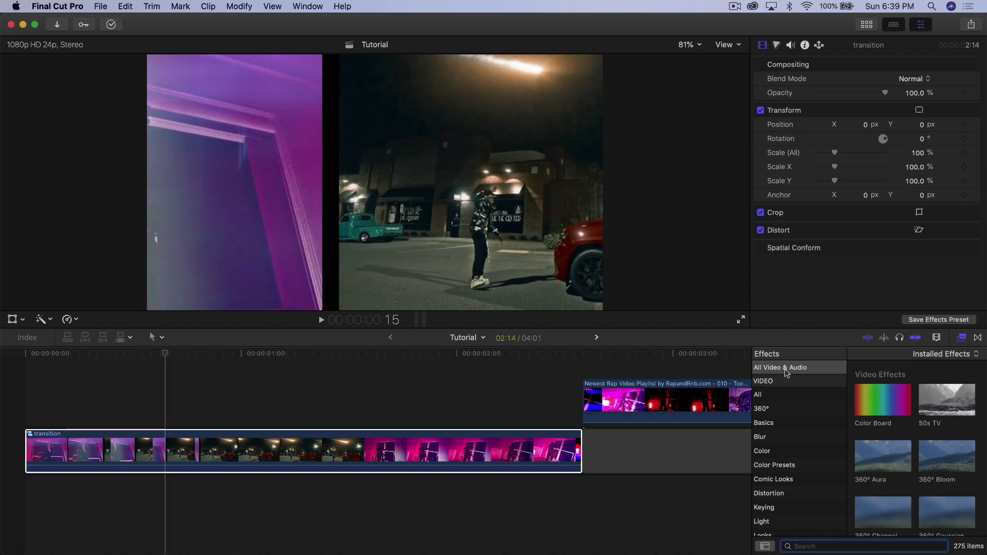
click(787, 369)
click(809, 549)
text(letterbox)
key(Return)
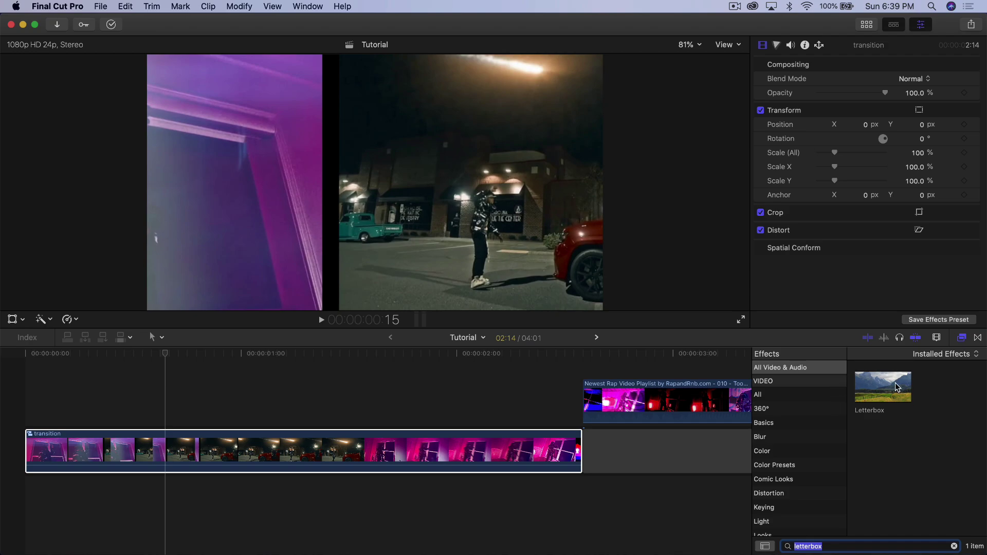
drag(897, 388, 439, 452)
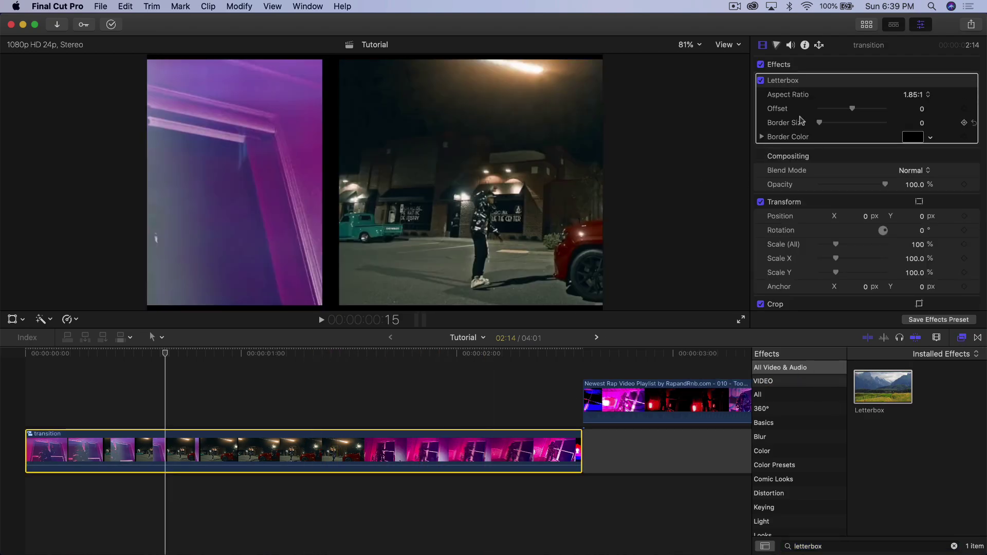
Step: Set the Letterbox aspect ratio to 1.70:1 and add a Border Size keyframe of 0 at the clip's first frame
click(27, 352)
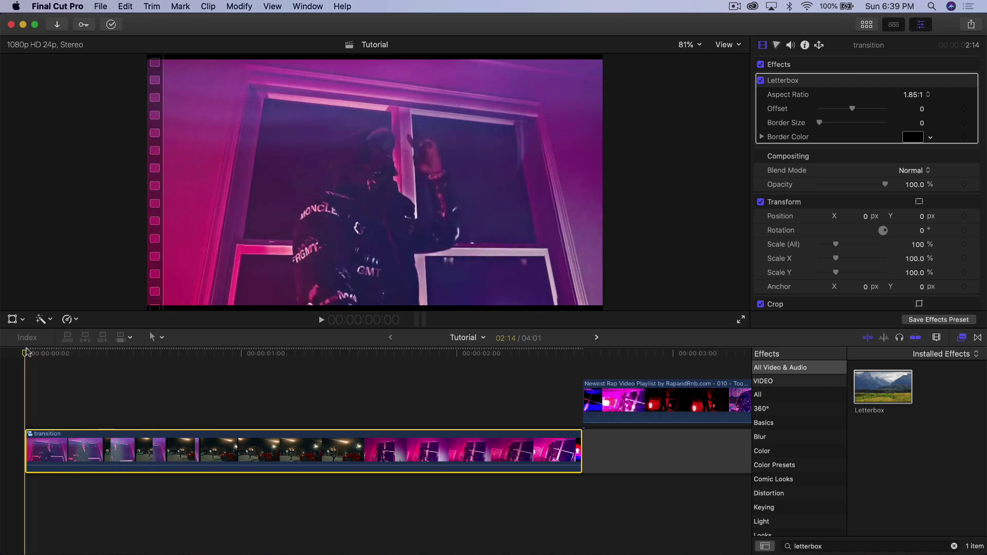
click(915, 95)
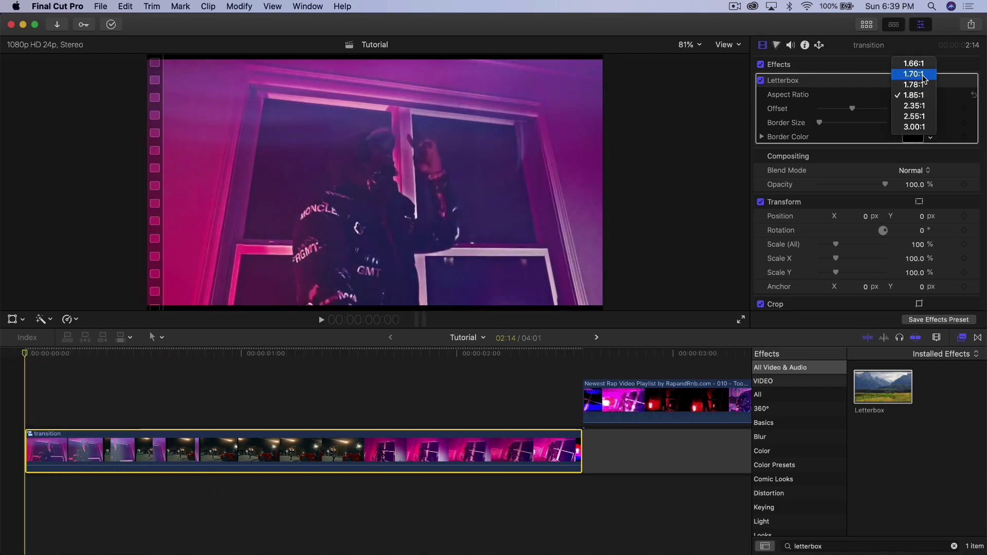
click(920, 75)
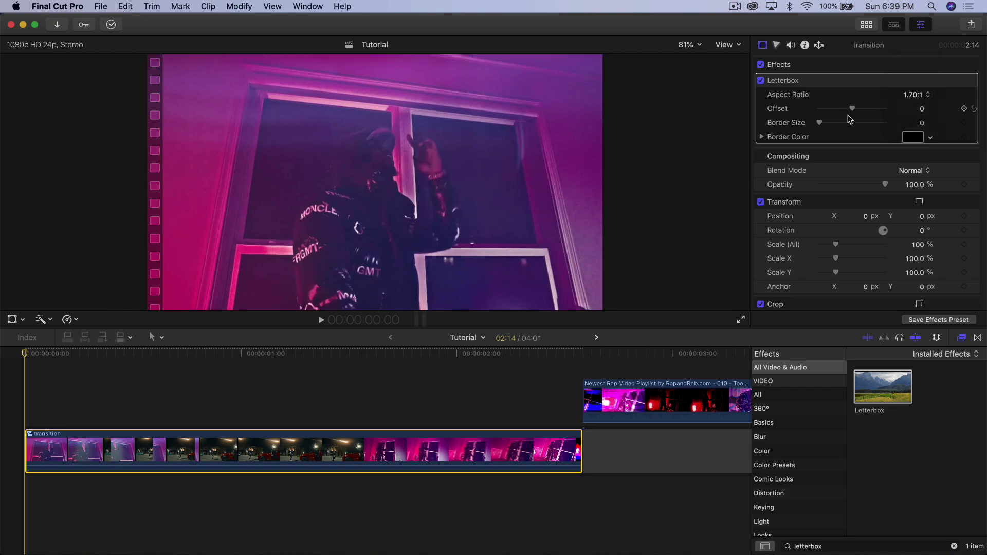
click(964, 124)
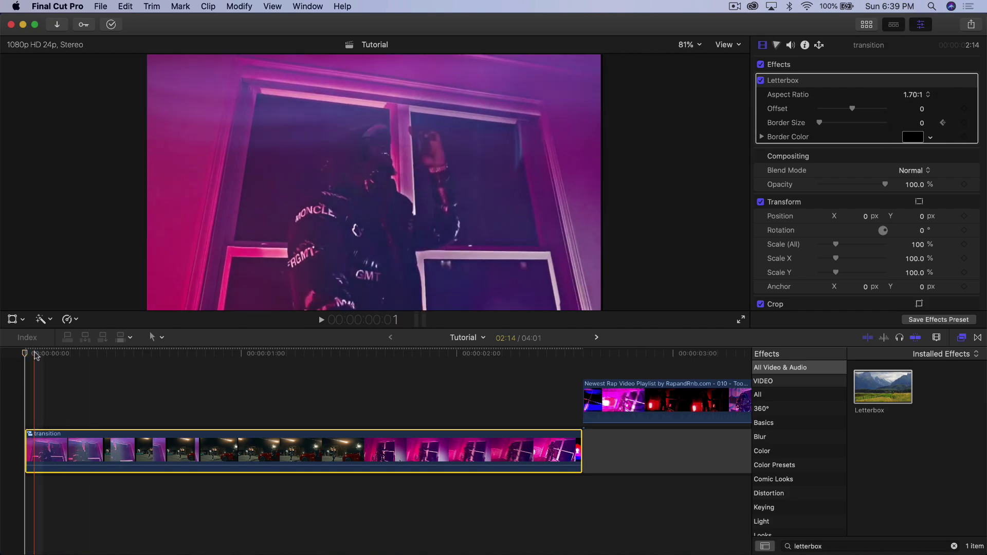
Step: At 1:04, set the Letterbox Border Size to 10.0
drag(35, 355, 249, 356)
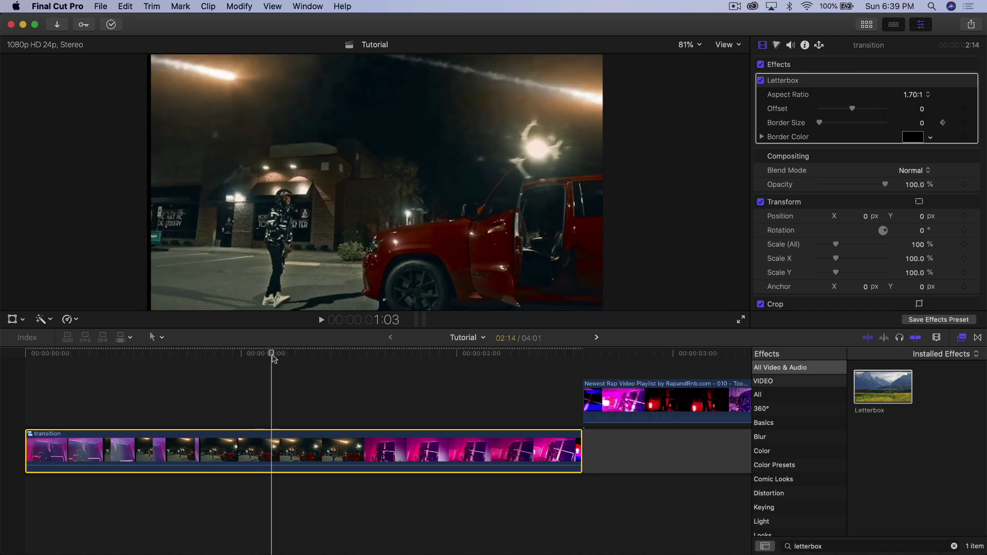
drag(273, 359, 280, 358)
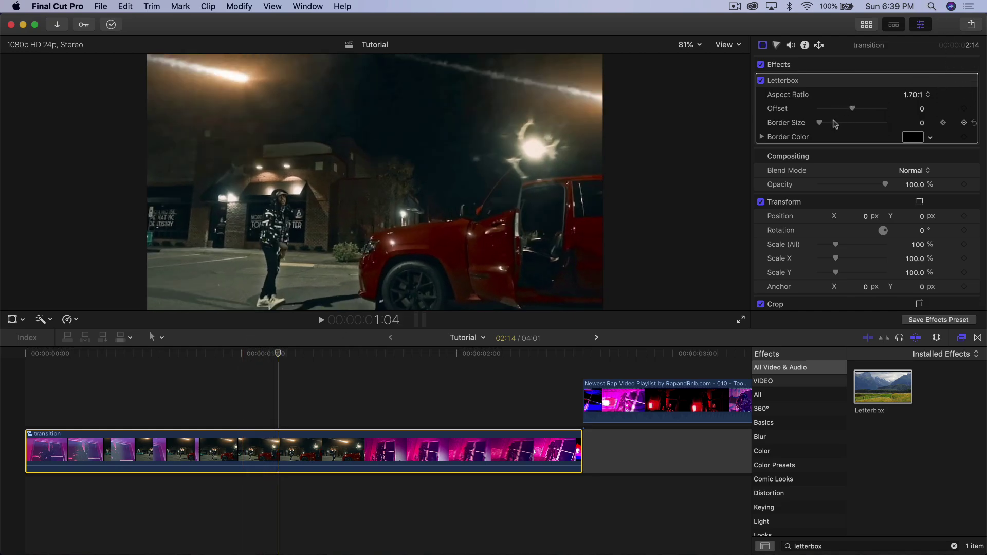
drag(836, 124, 985, 129)
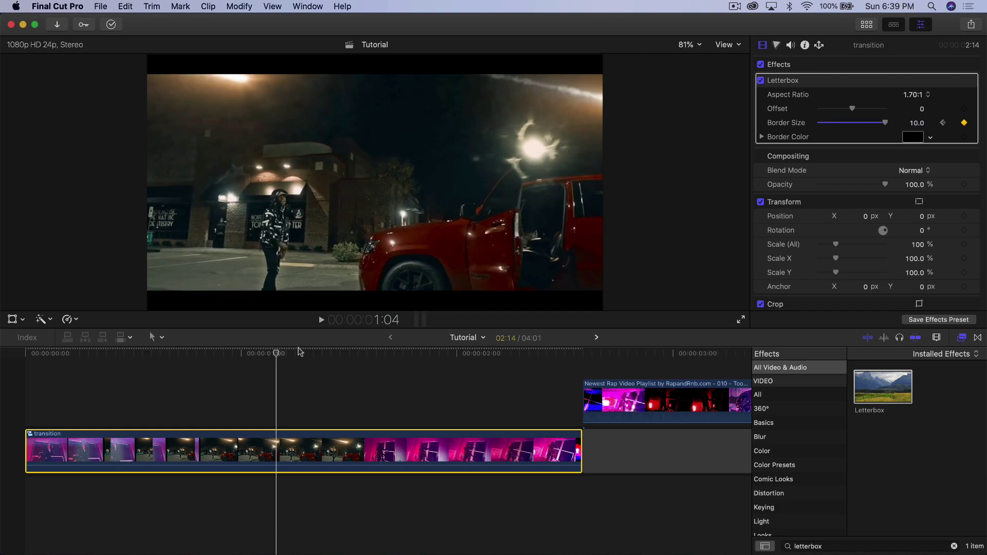
Step: Play the letterboxed transition from the start and scrub past its end to compare it with the following clip
drag(250, 359, 2, 365)
key(space)
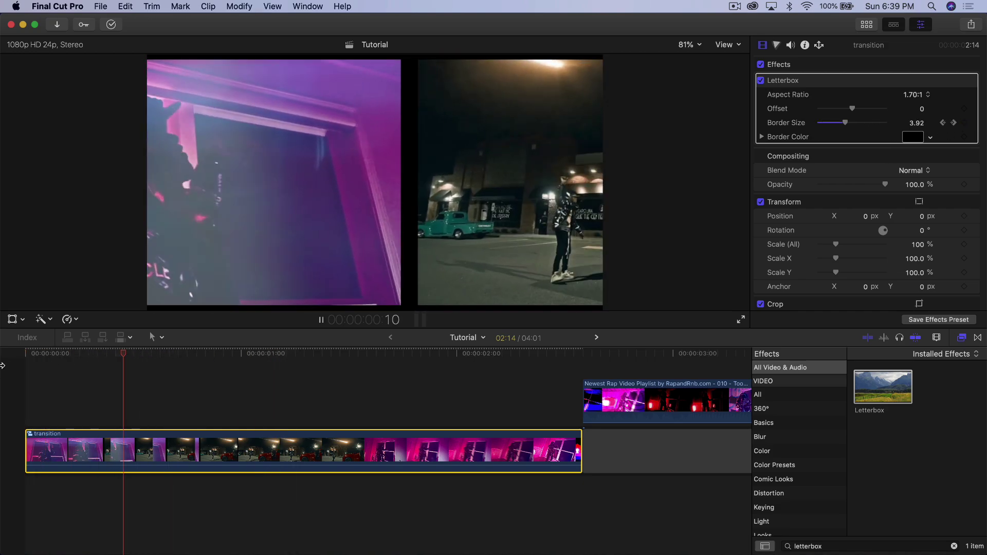
key(space)
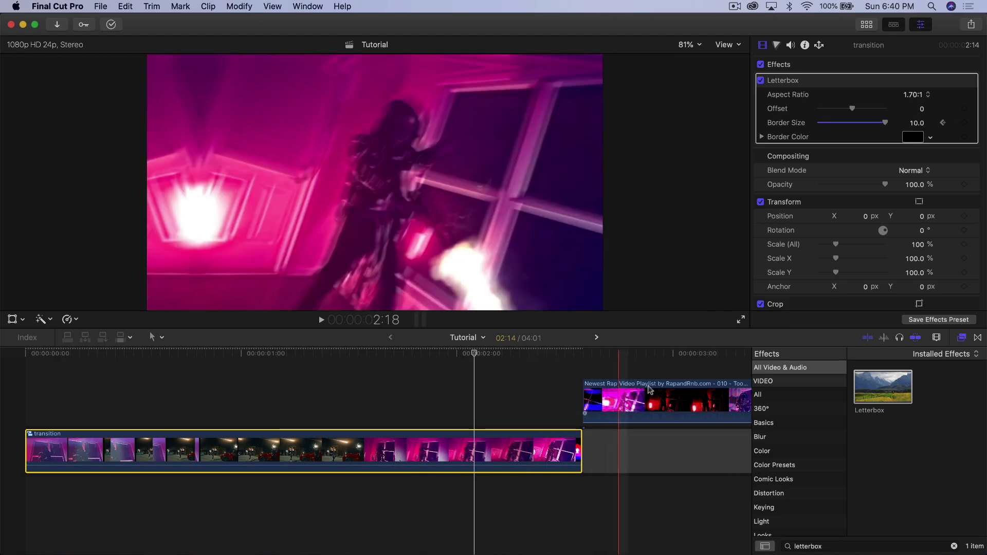
scroll(642, 406, right, 3)
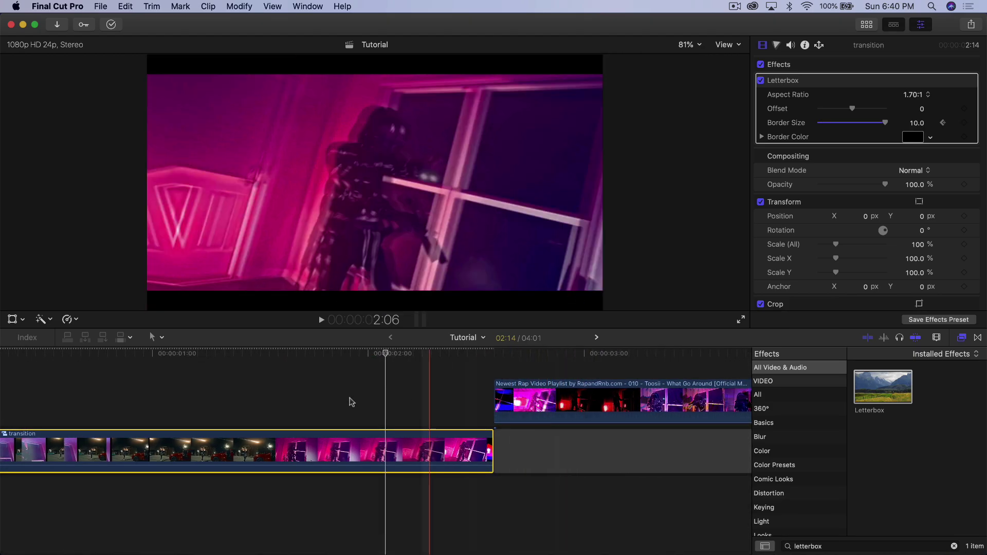
scroll(250, 396, left, 3)
click(334, 354)
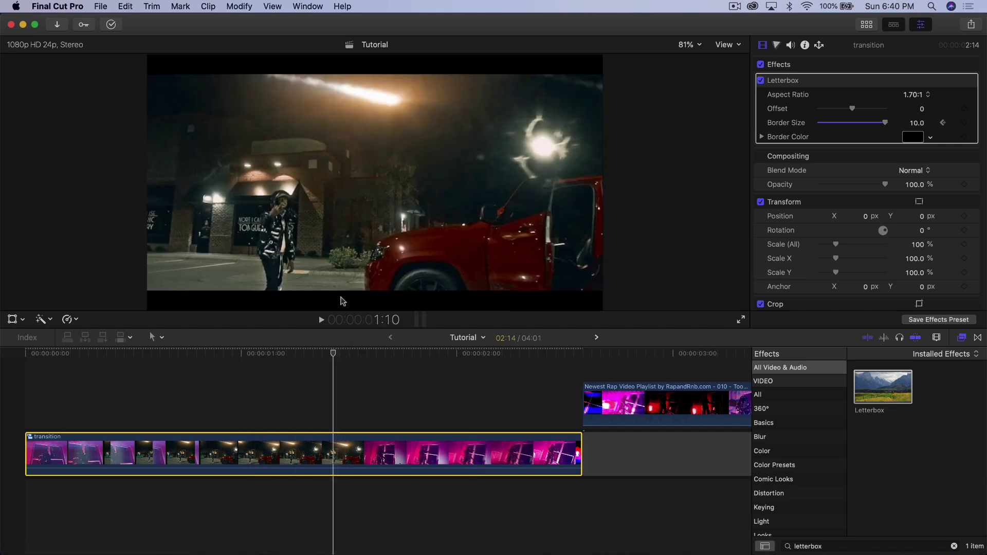
drag(333, 358, 589, 321)
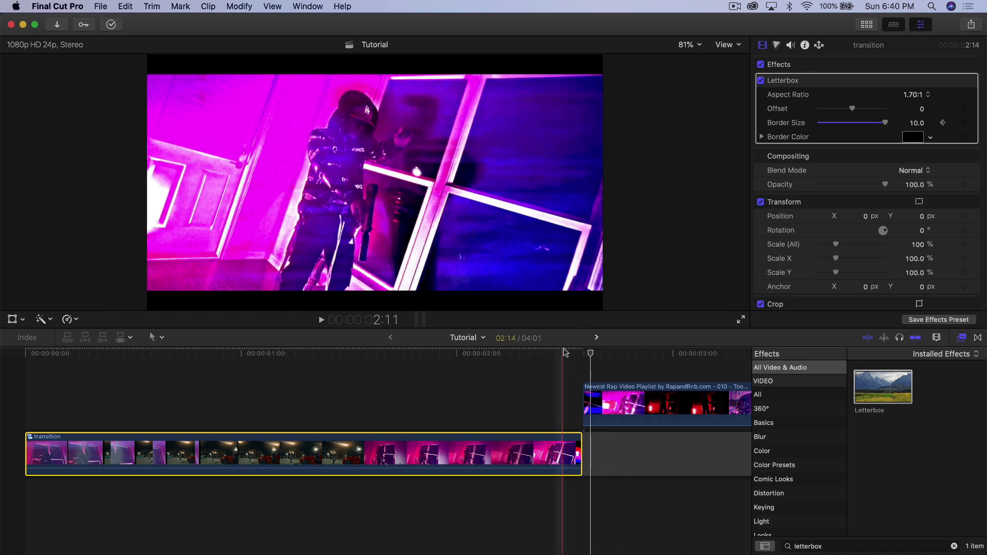
Step: Replay the opening of the compound clip several times to review the slide together with the growing letterbox bars
click(293, 353)
key(Home)
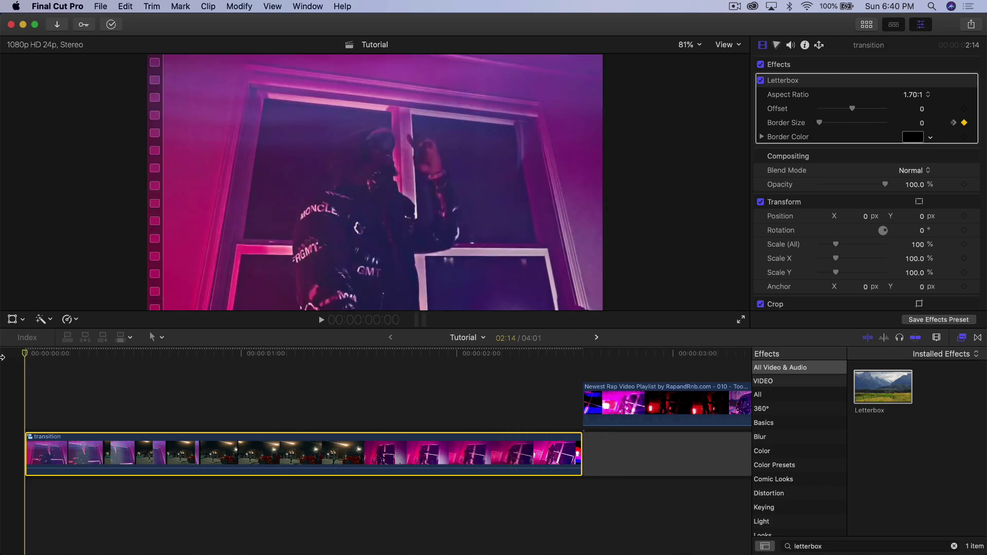
key(space)
key(space)
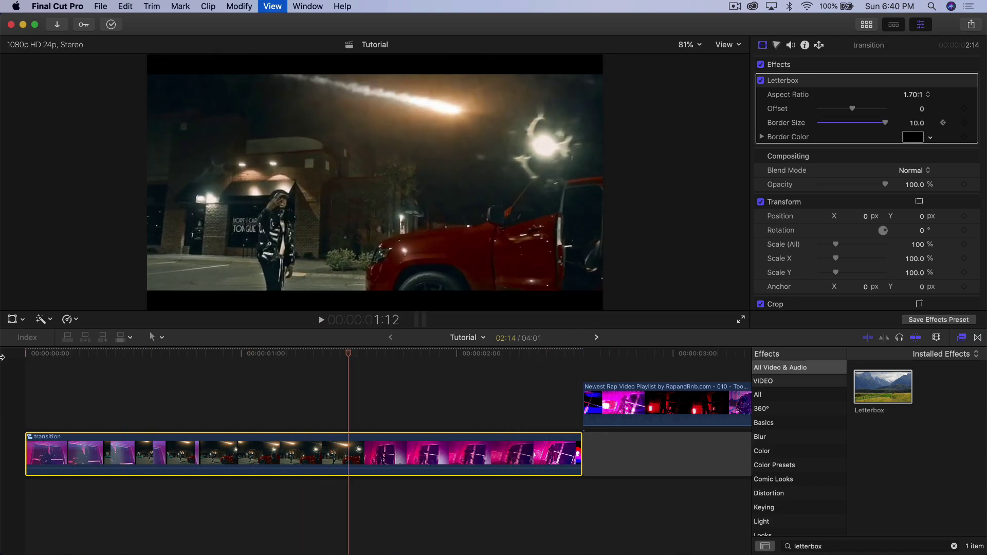
key(space)
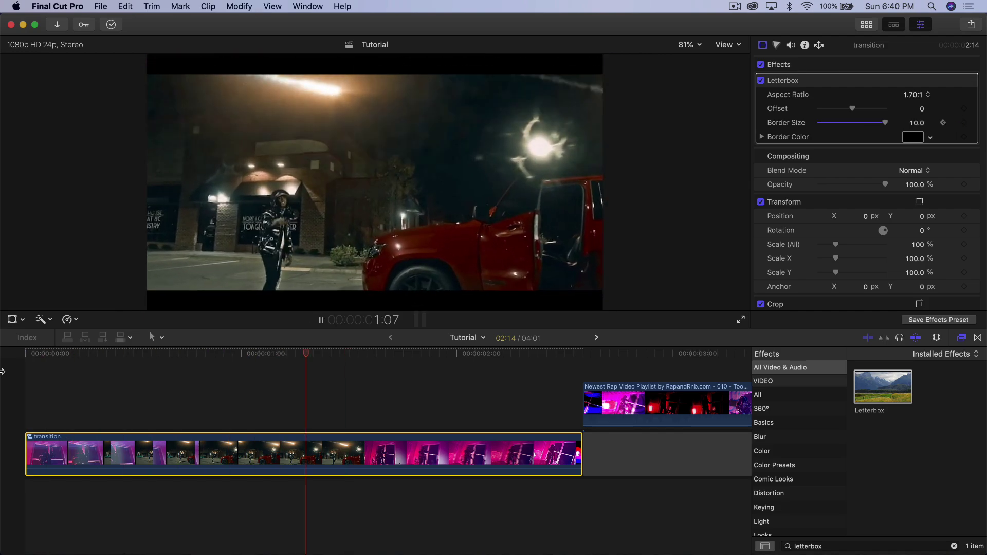
key(space)
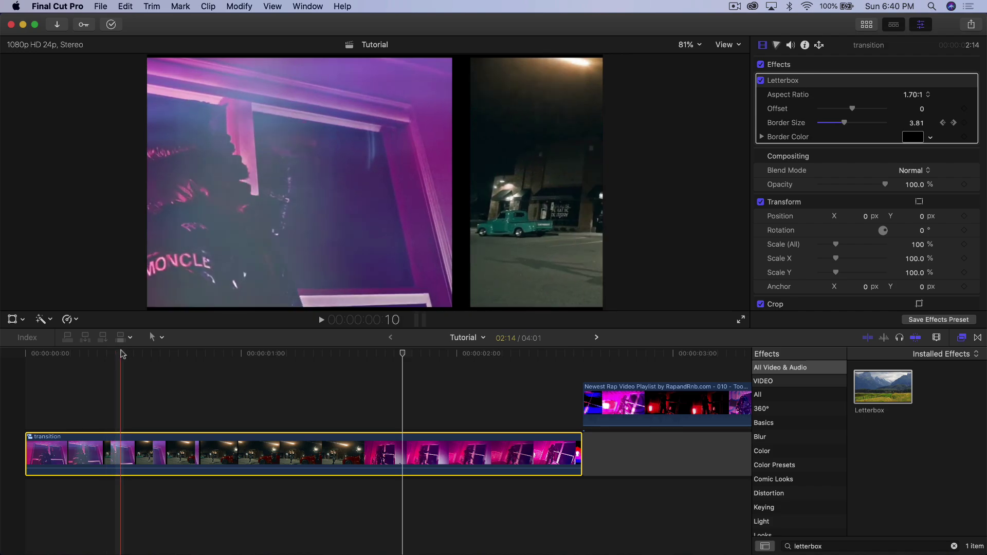
drag(122, 353, 75, 371)
key(space)
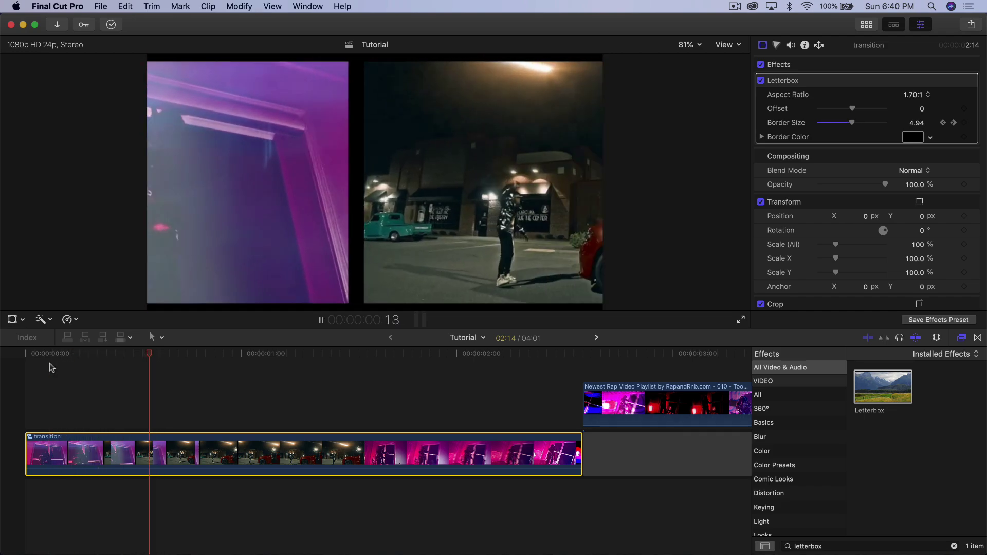